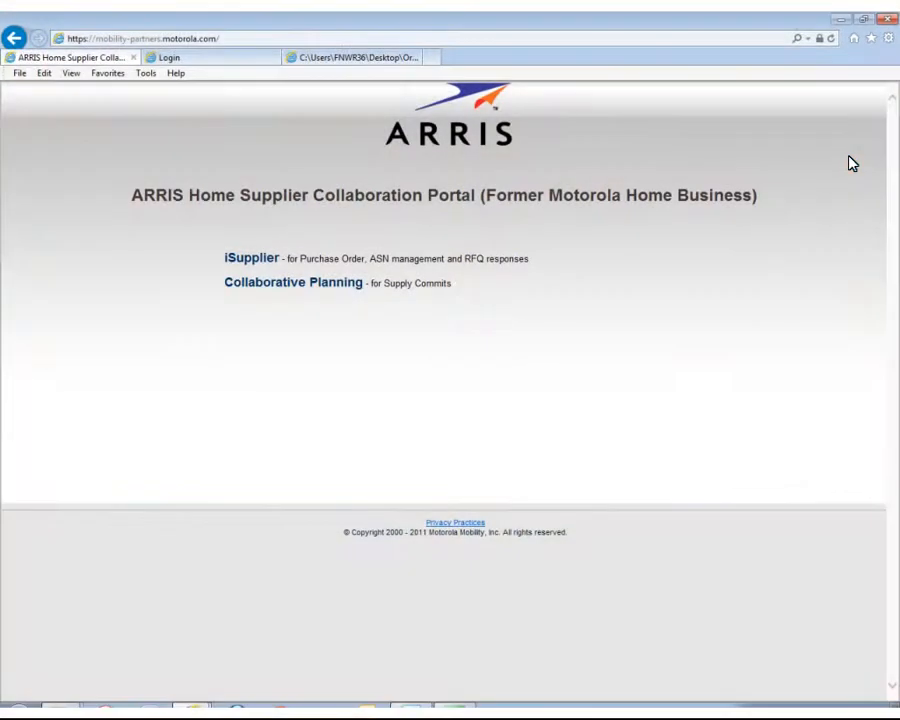
- Open iSupplier from the supplier collaboration portal and log in with the supplier account
click(278, 260)
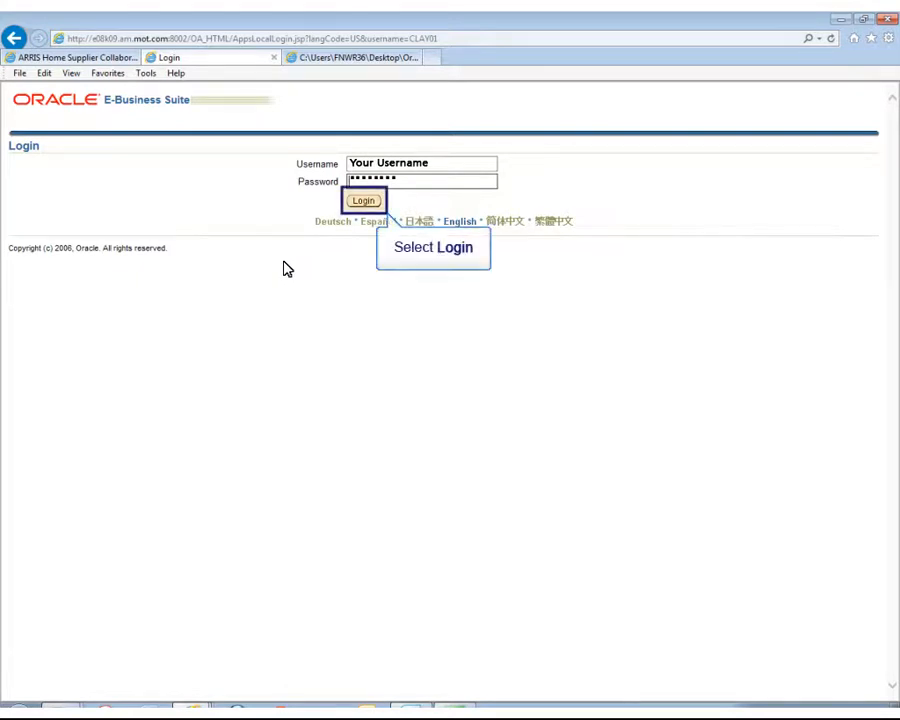
click(363, 201)
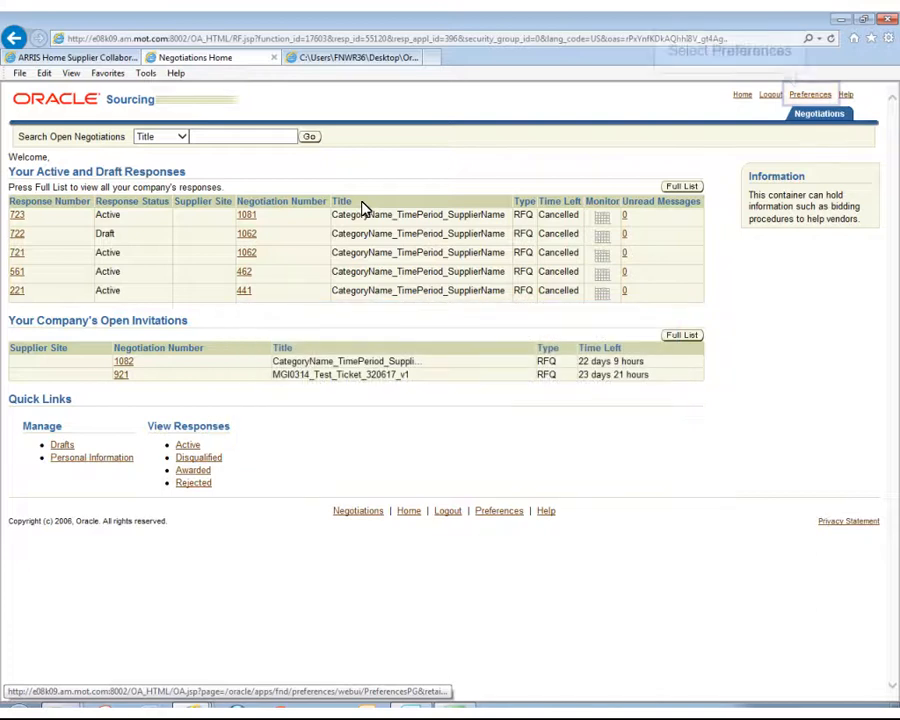
- Open the general preferences and choose American English as the current session language
click(790, 99)
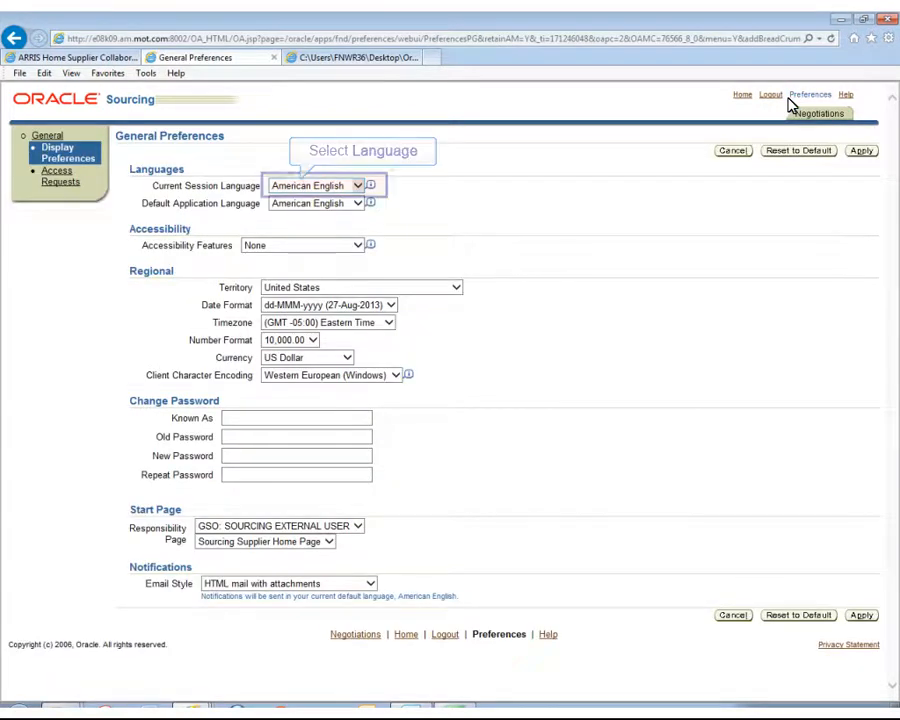
click(358, 188)
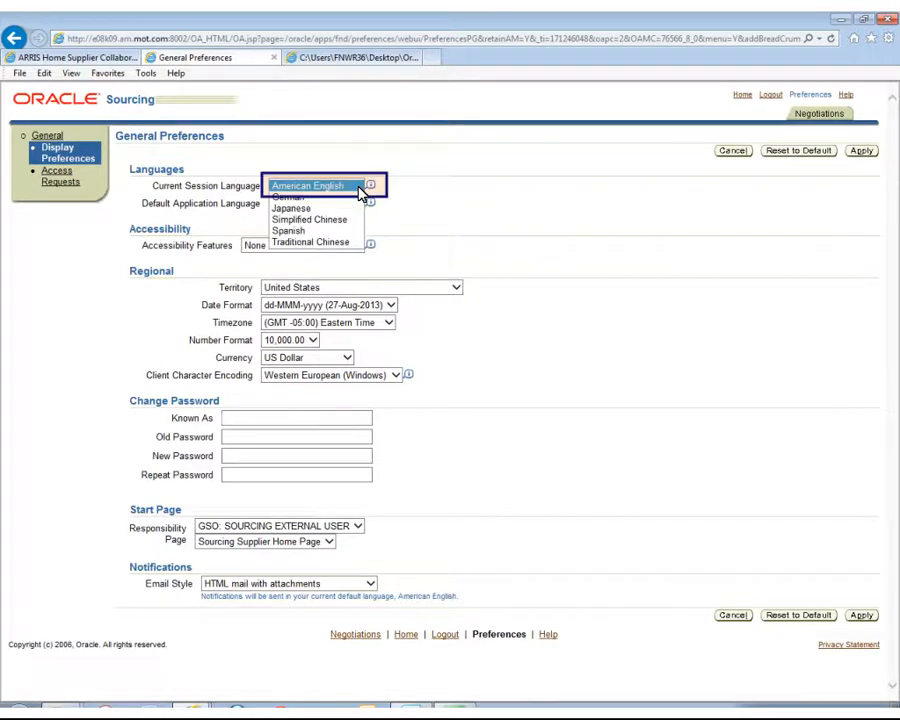
click(360, 190)
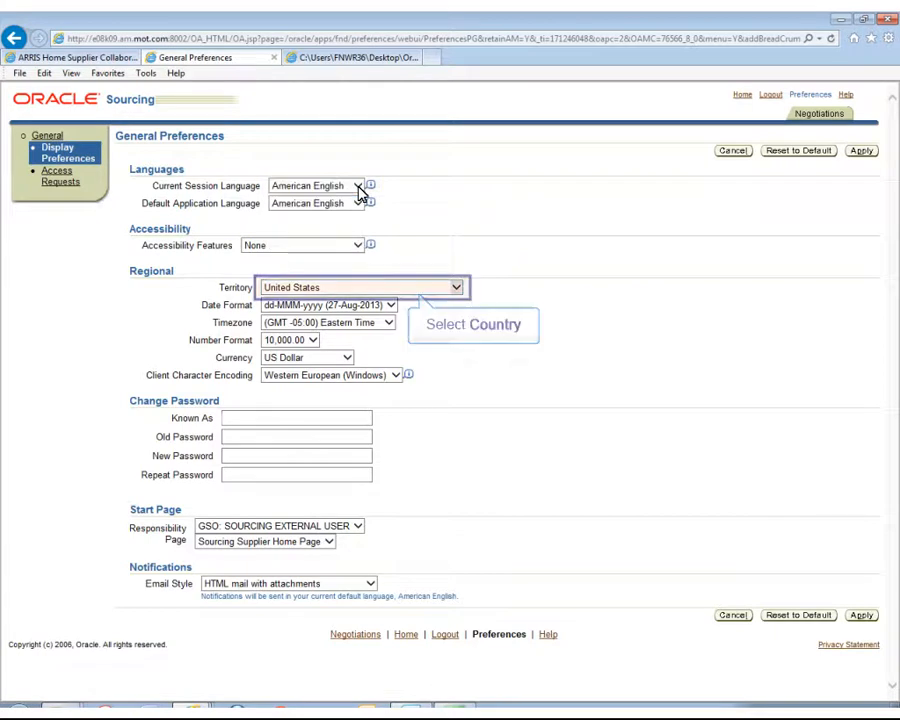
- Set the territory to United States and the date format to dd-MMM-yyyy in the regional preferences
click(457, 290)
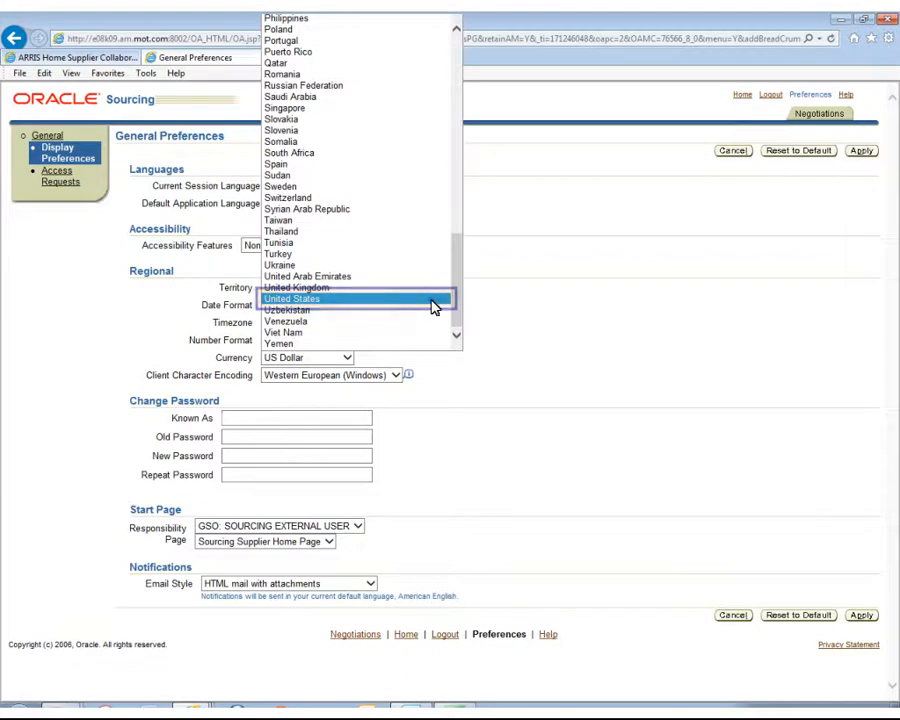
click(432, 301)
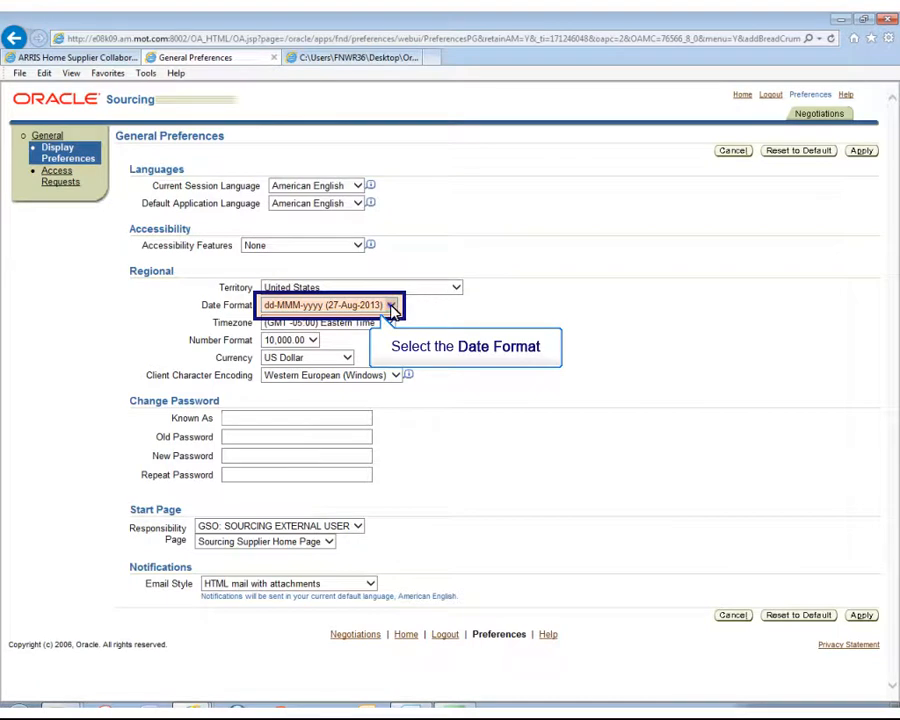
click(391, 306)
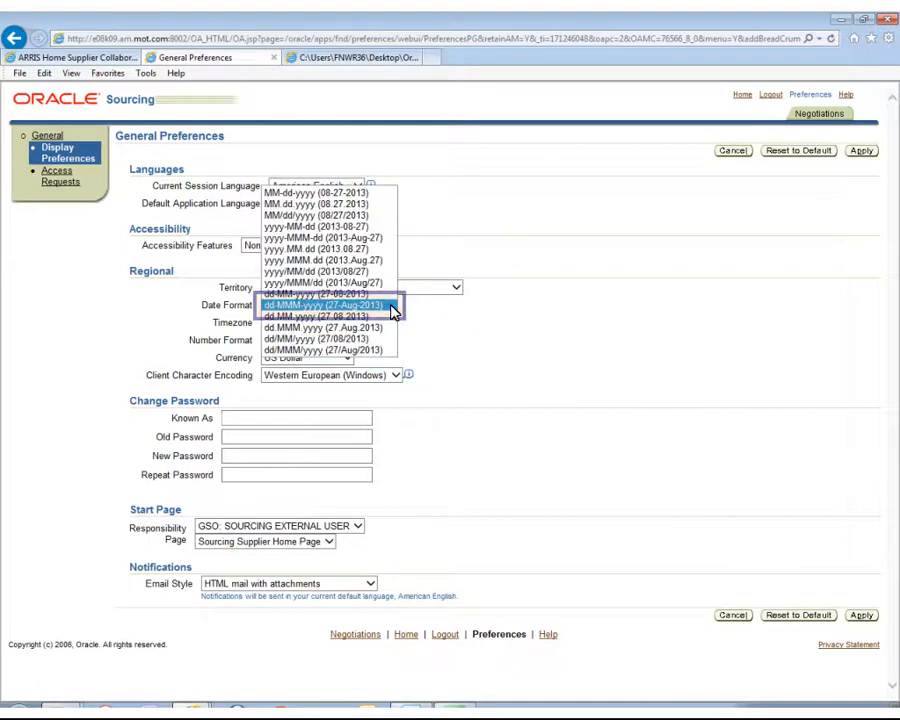
click(391, 306)
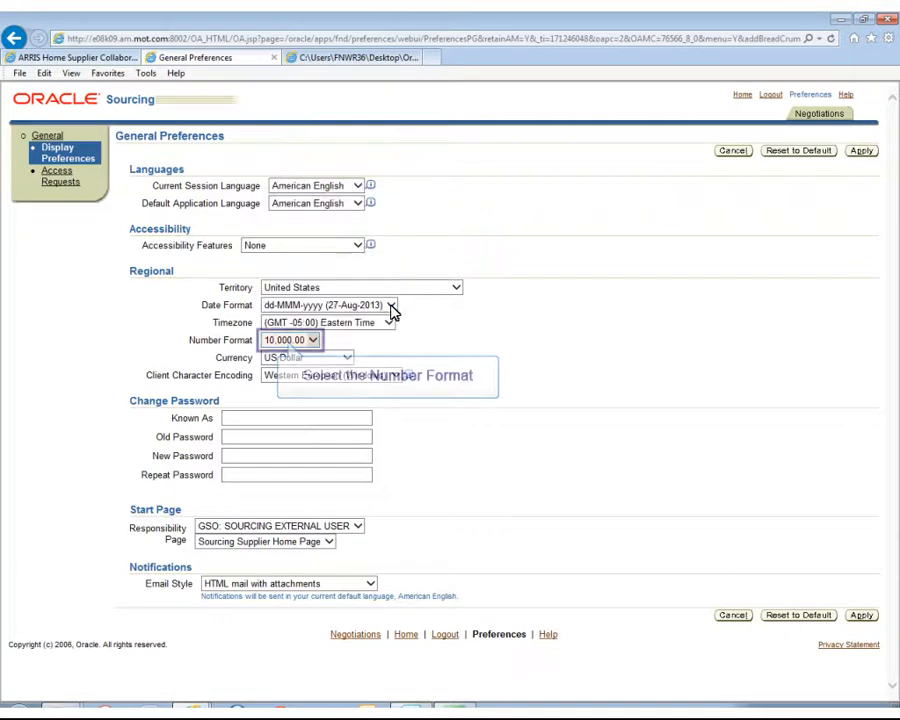
- Choose the 10,000.00 number format and the (GMT -05:00) Eastern Time timezone in the regional preferences
click(316, 341)
click(316, 341)
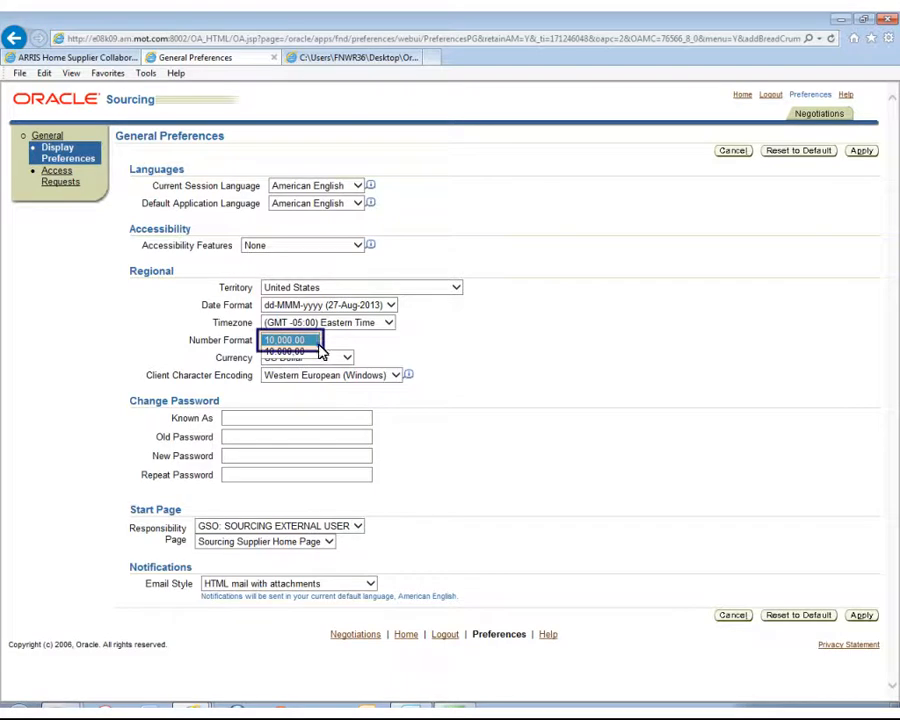
click(319, 343)
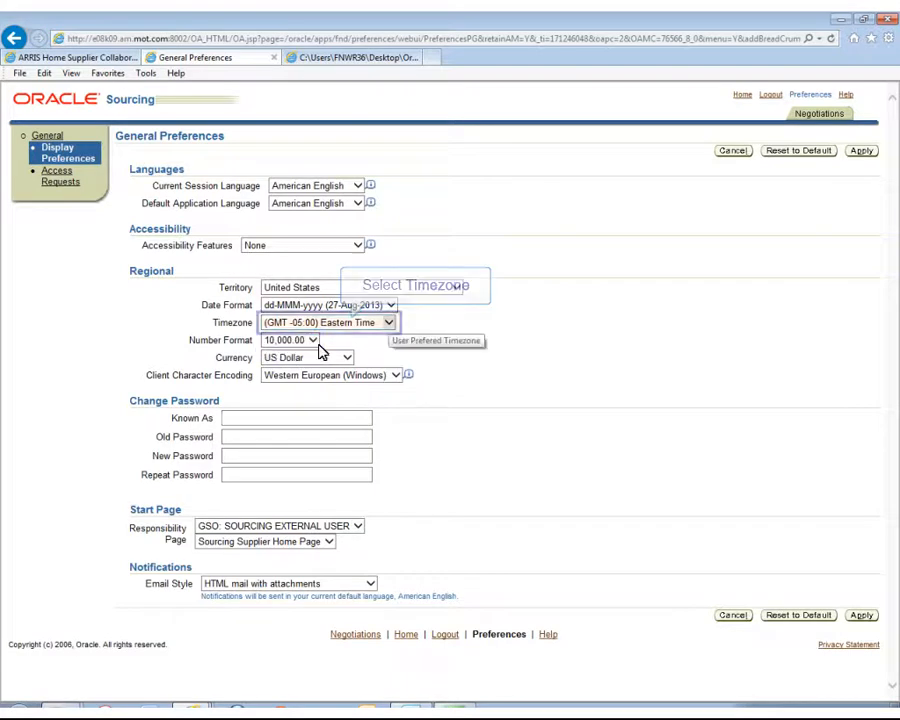
click(390, 324)
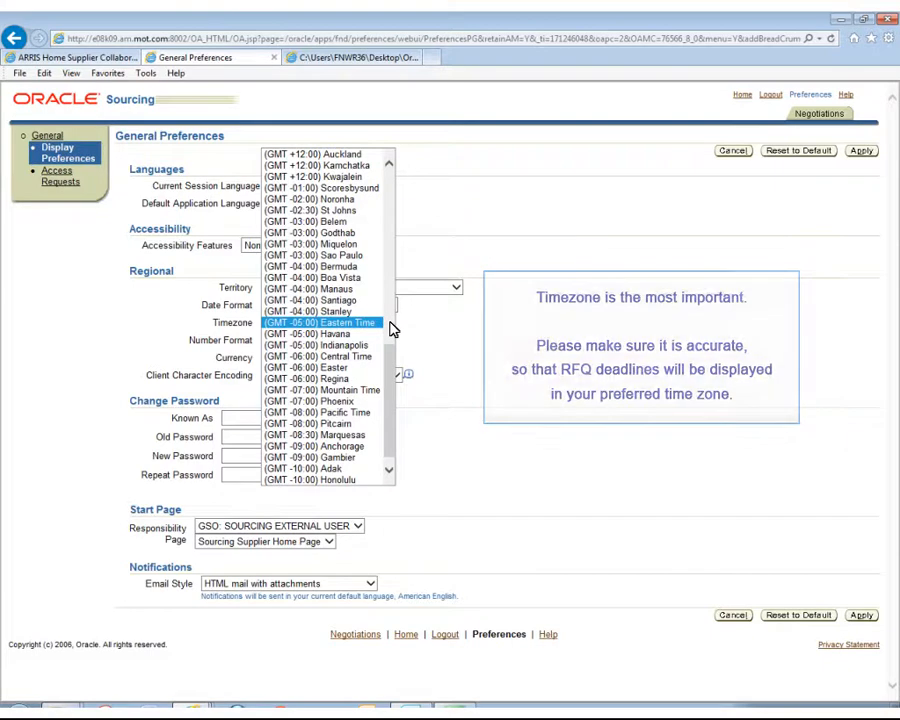
click(392, 330)
- Enter the old password, the new password and its repetition under Change Password, and apply the preferences
click(345, 440)
text(**********)
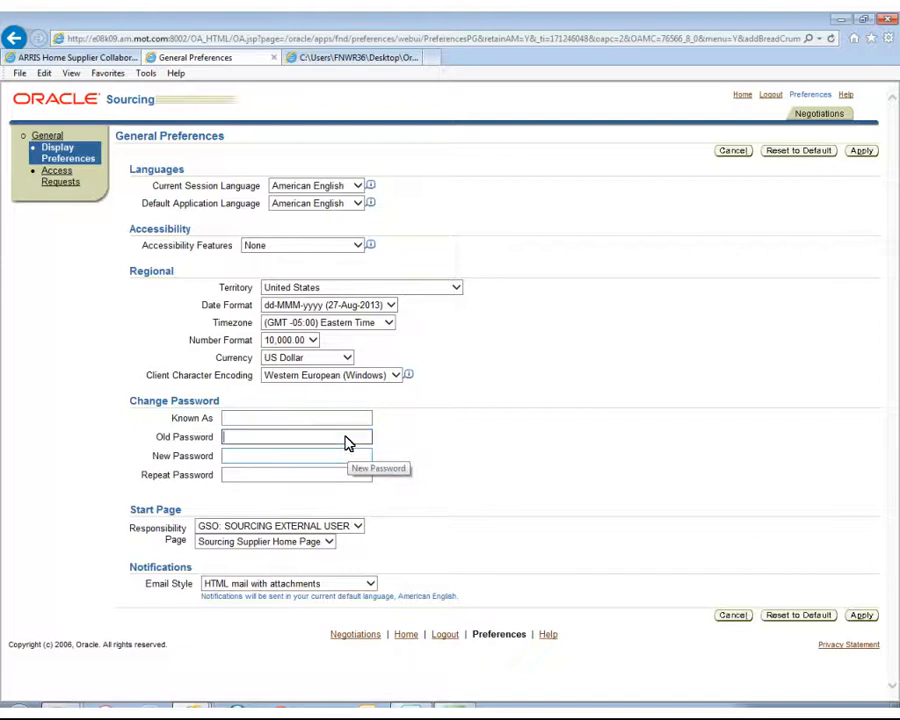
click(350, 458)
text(********)
click(350, 476)
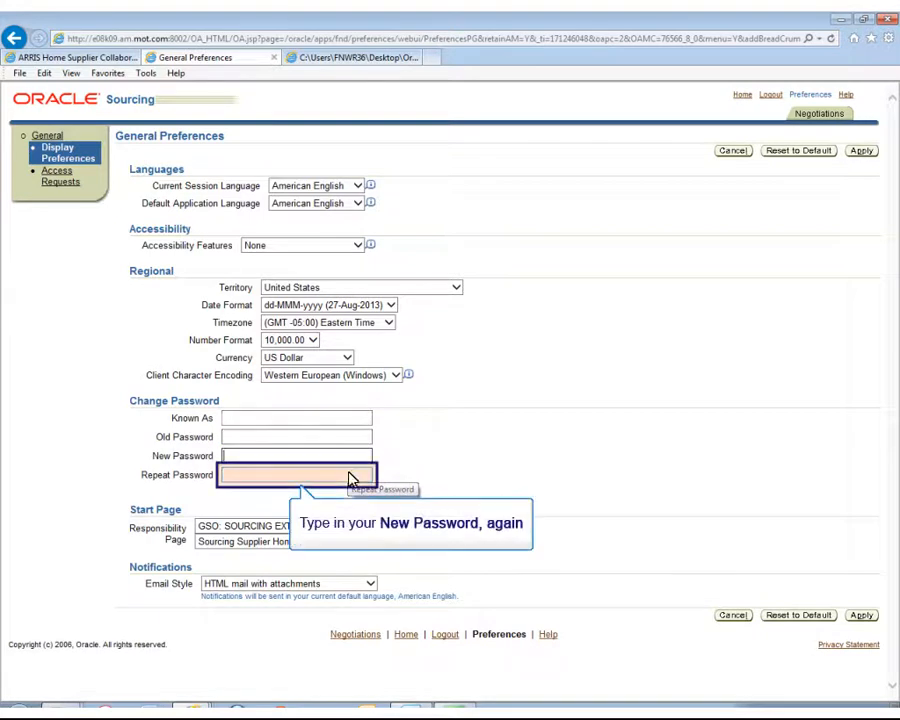
text(********)
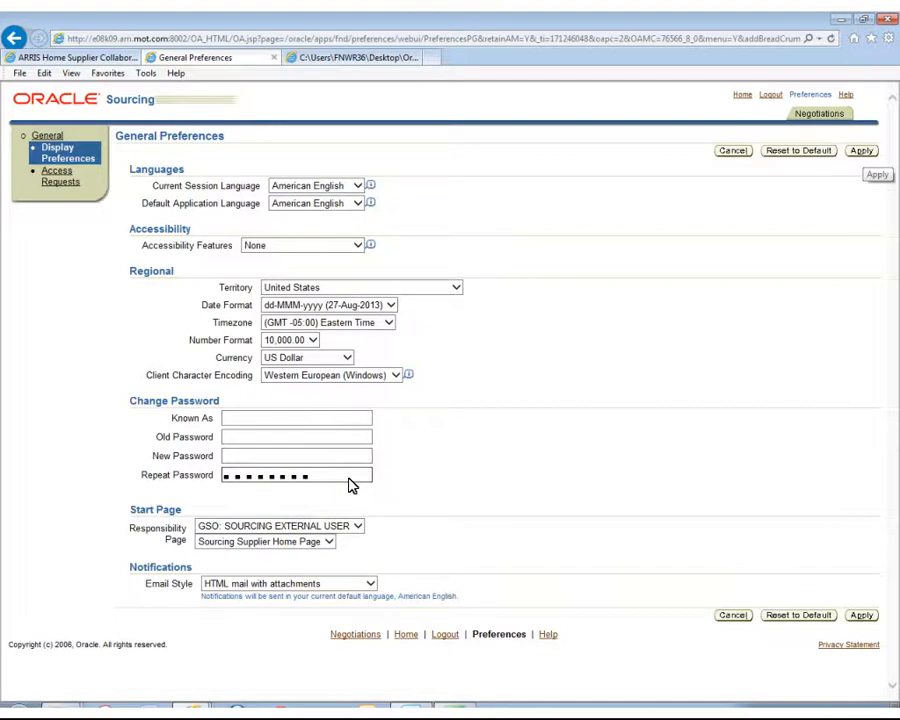
click(852, 156)
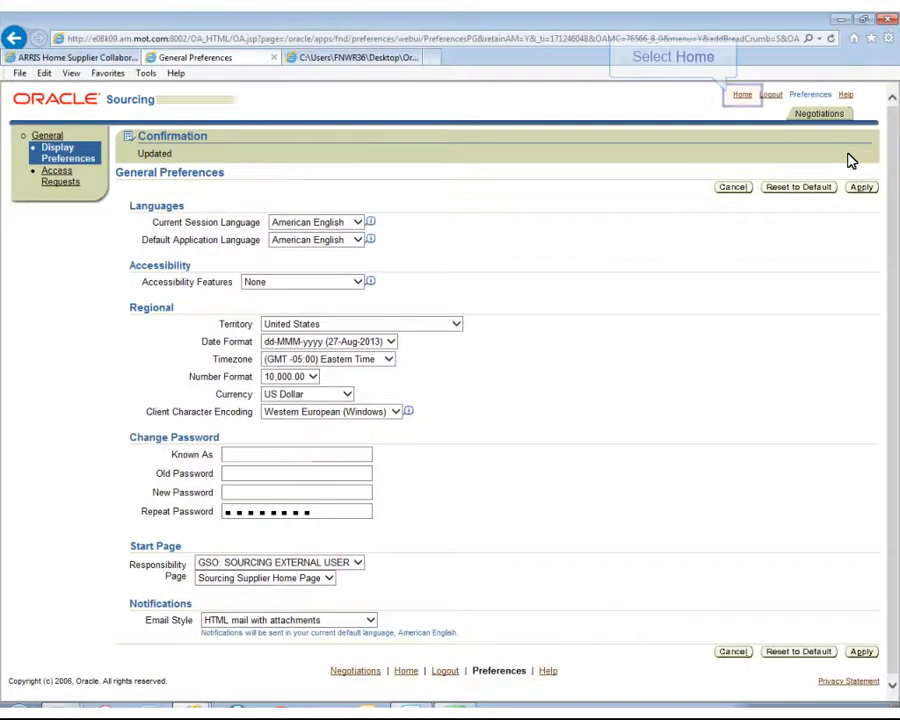
- Return to the applications home and open the Sourcing Home Page for the GSO: SOURCING EXTERNAL USER responsibility
click(755, 99)
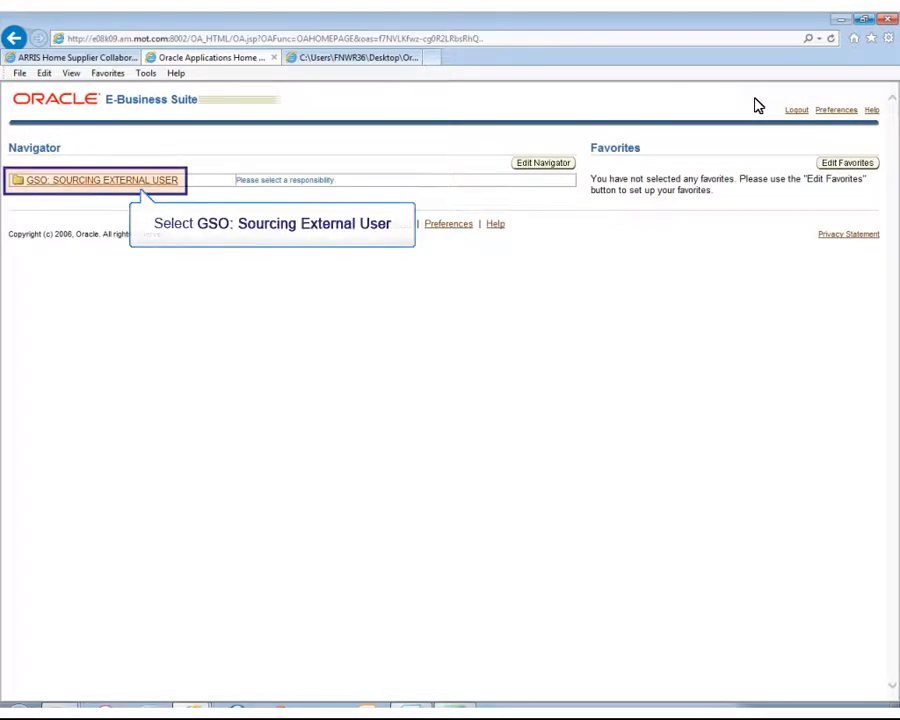
click(178, 182)
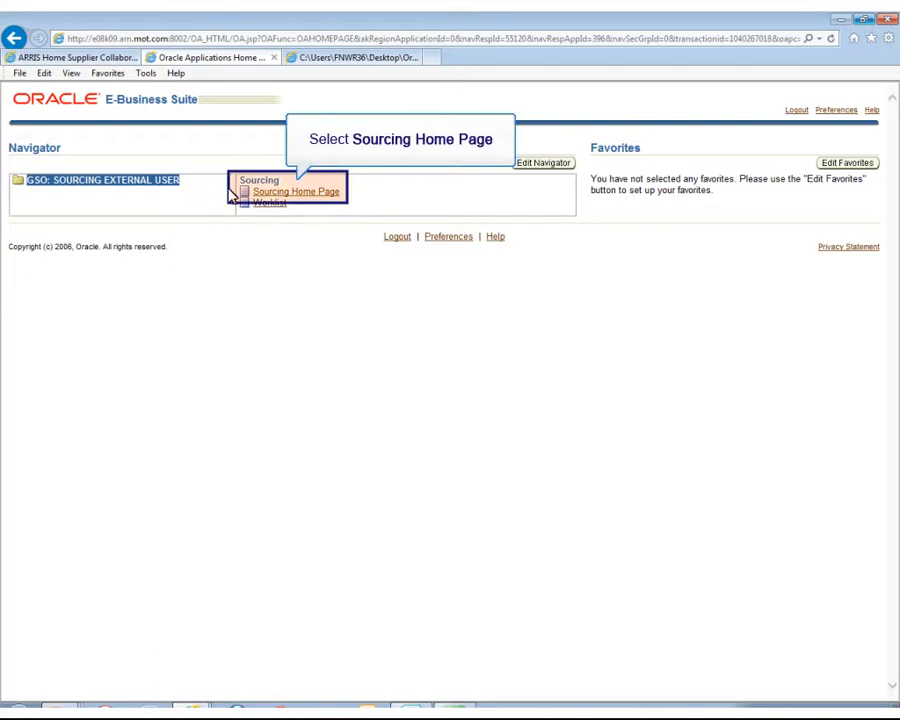
click(258, 196)
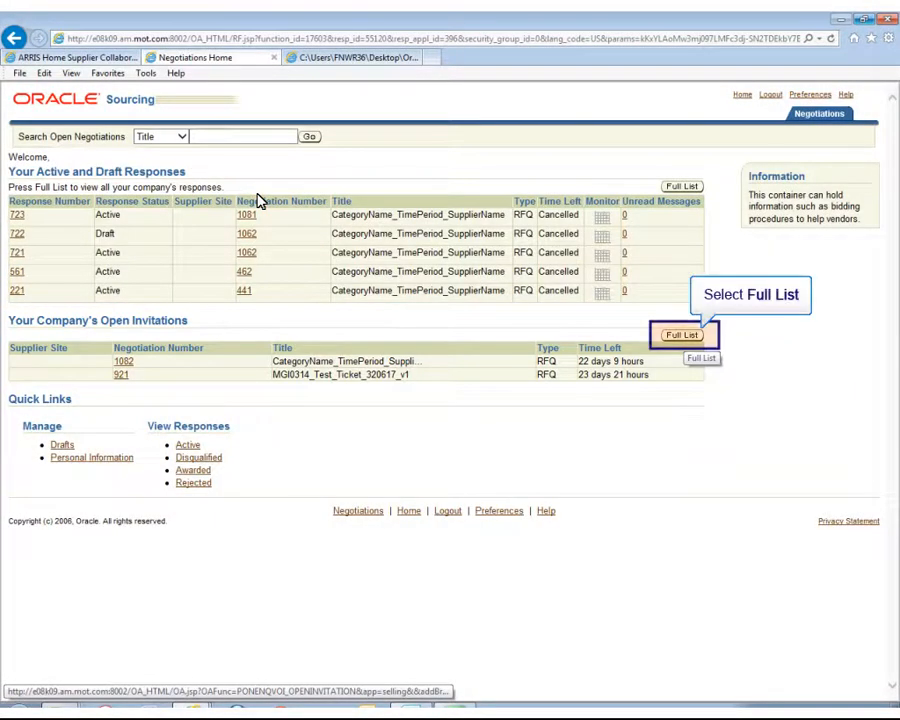
- Open RFQ 1082 from the full list of the company's open invitations and review its lines and controls
click(675, 337)
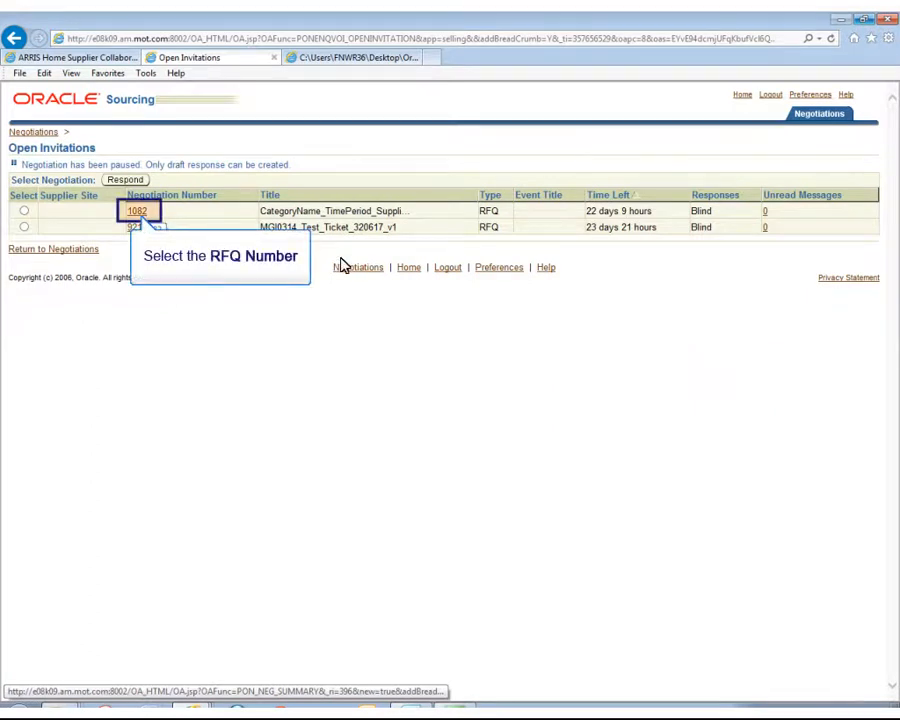
click(137, 211)
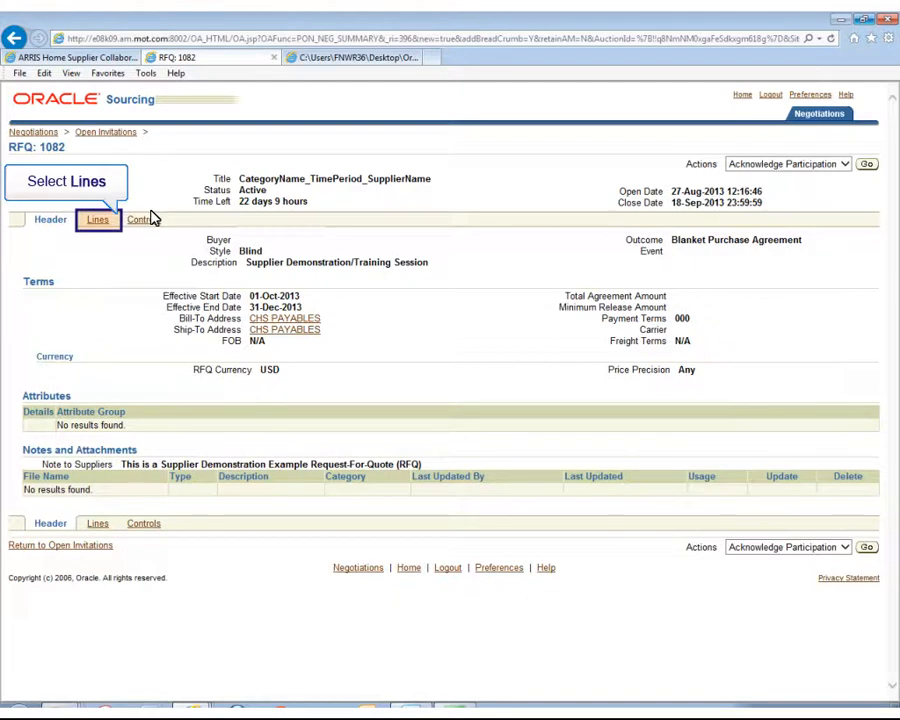
click(103, 224)
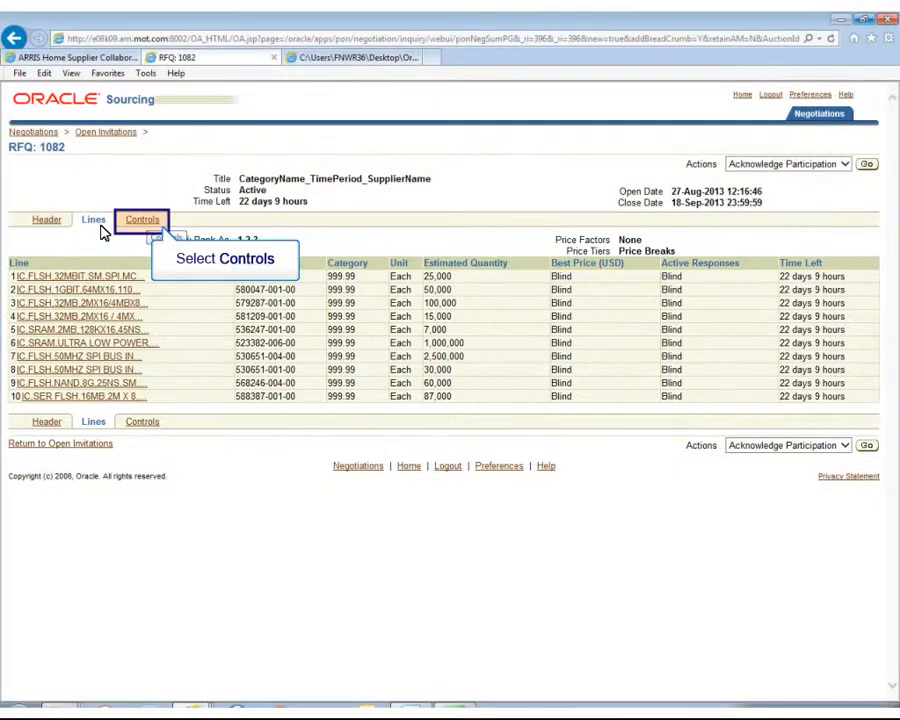
click(130, 224)
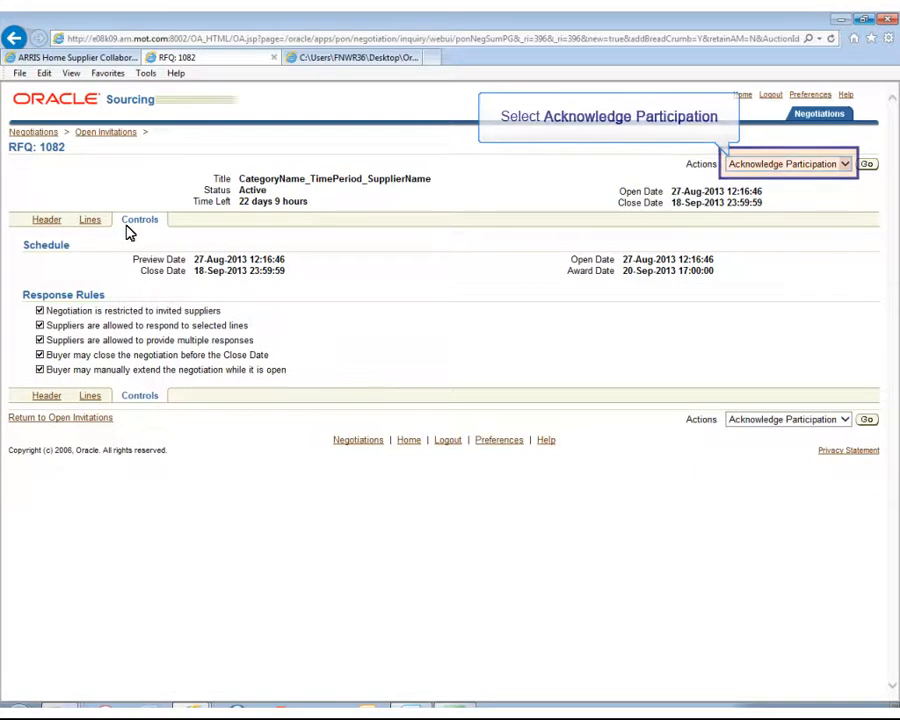
- Acknowledge participation in RFQ 1082 with Yes and apply the answer
click(738, 167)
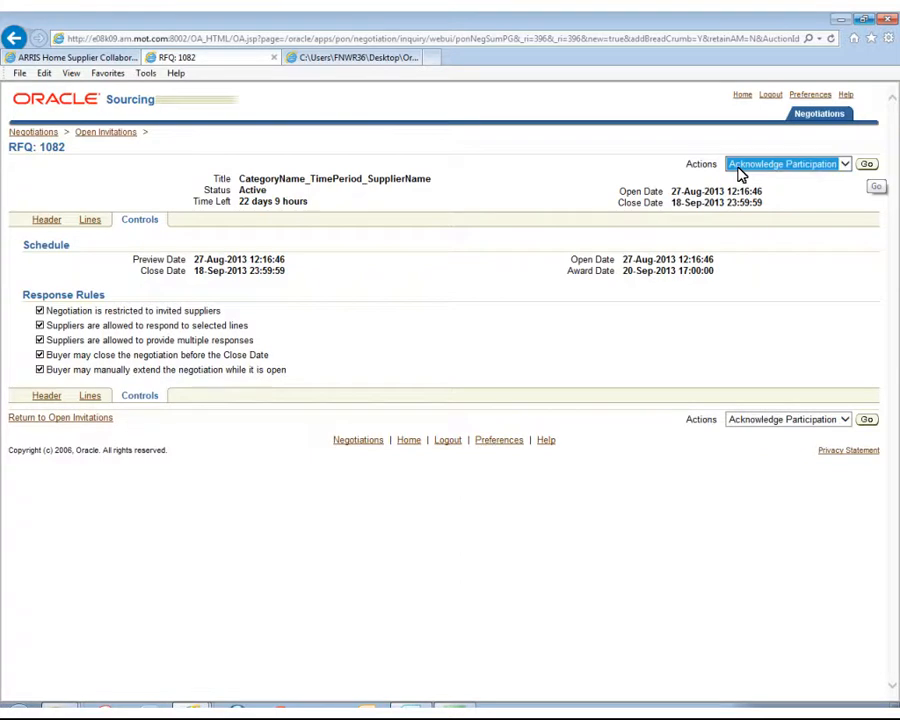
click(862, 170)
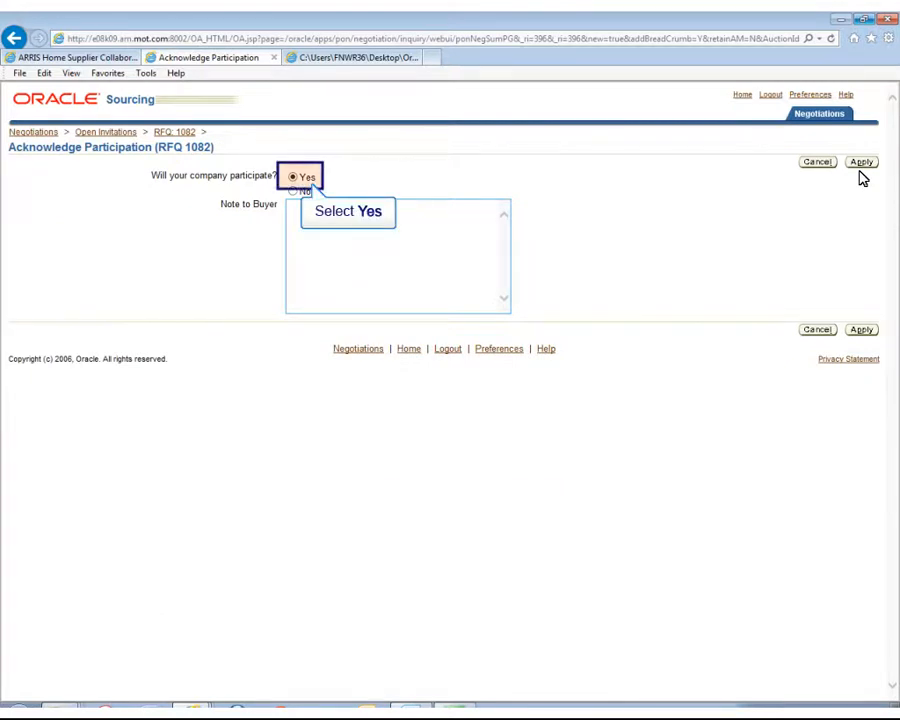
click(292, 178)
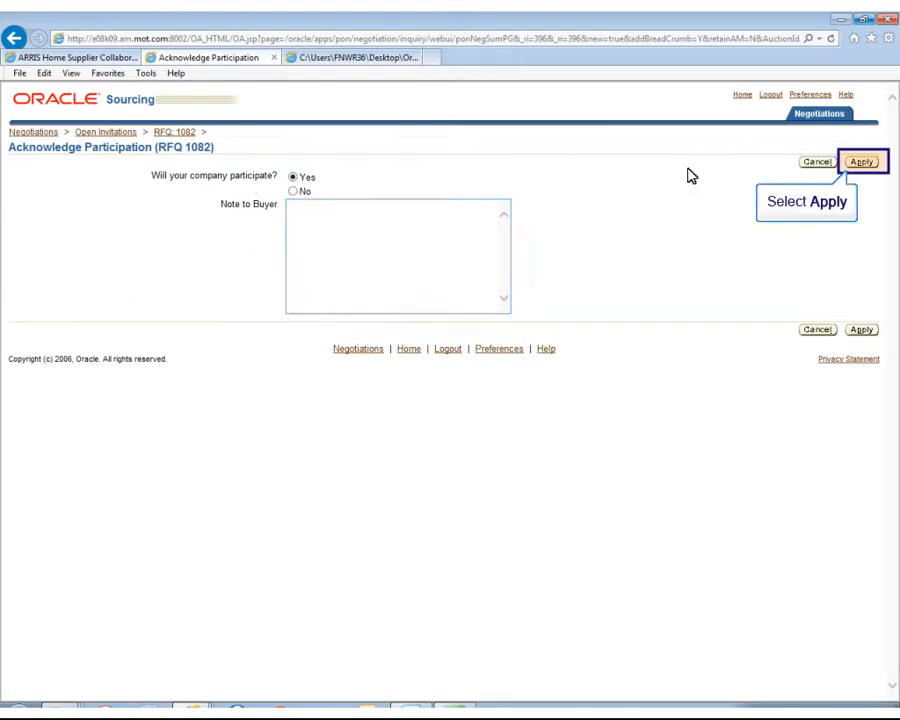
click(870, 165)
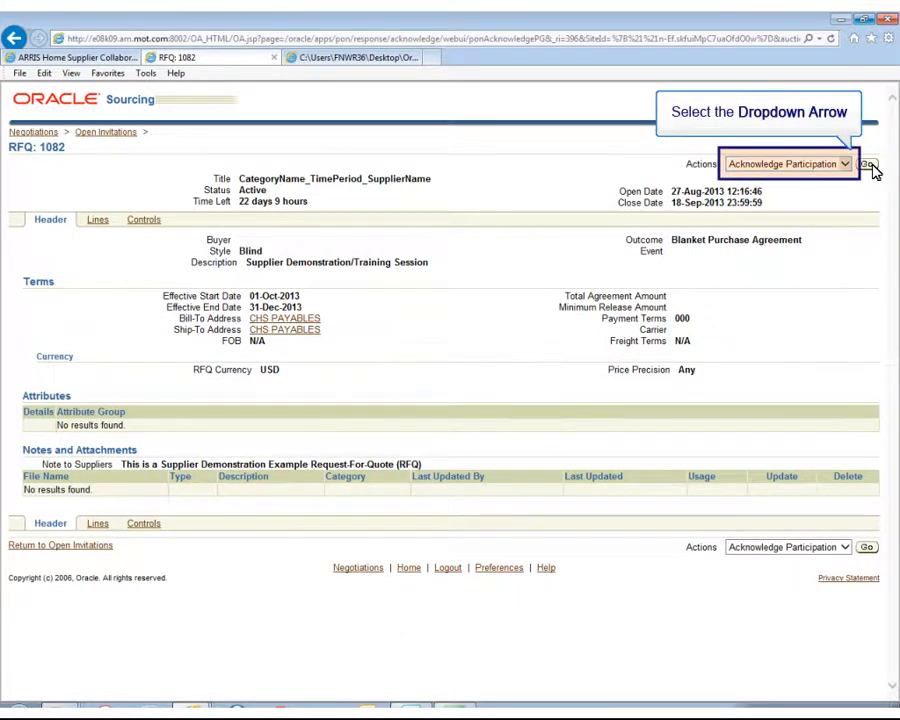
- Create a quote for RFQ 1082, viewing and accepting its terms and conditions
click(847, 167)
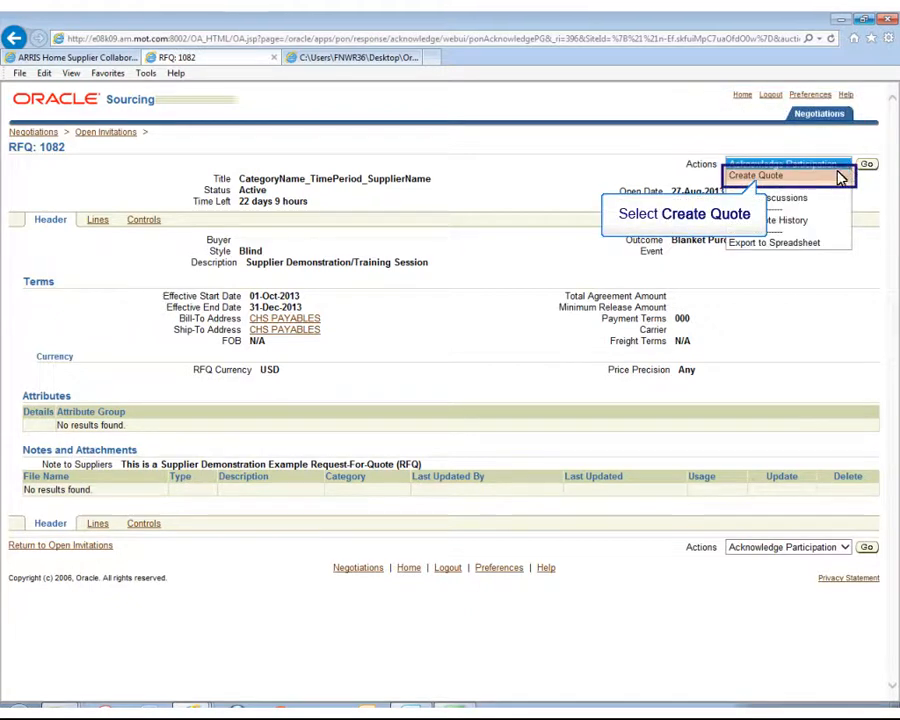
click(844, 176)
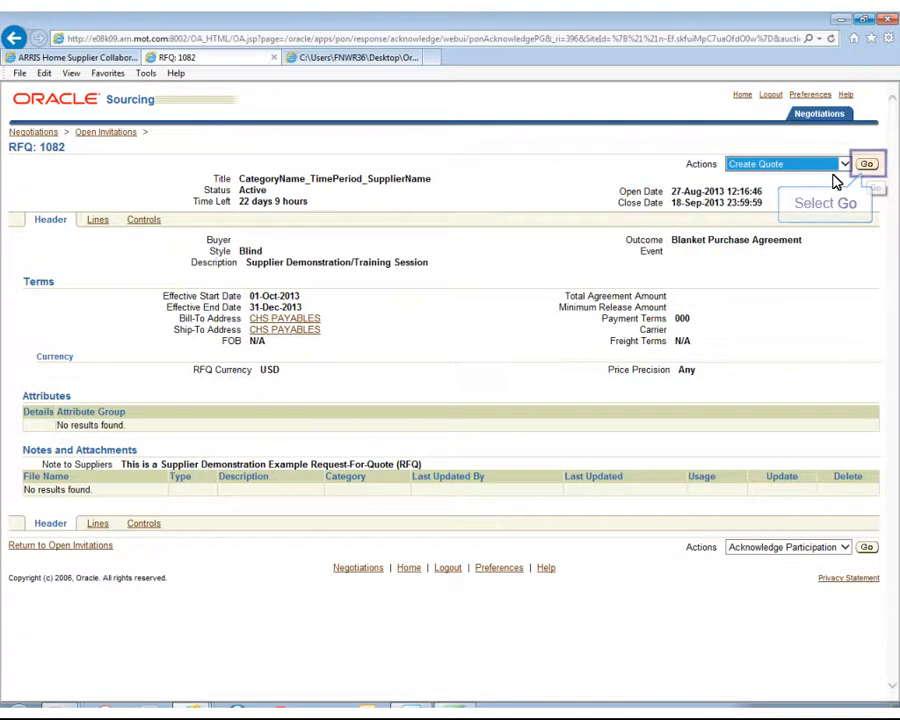
click(867, 166)
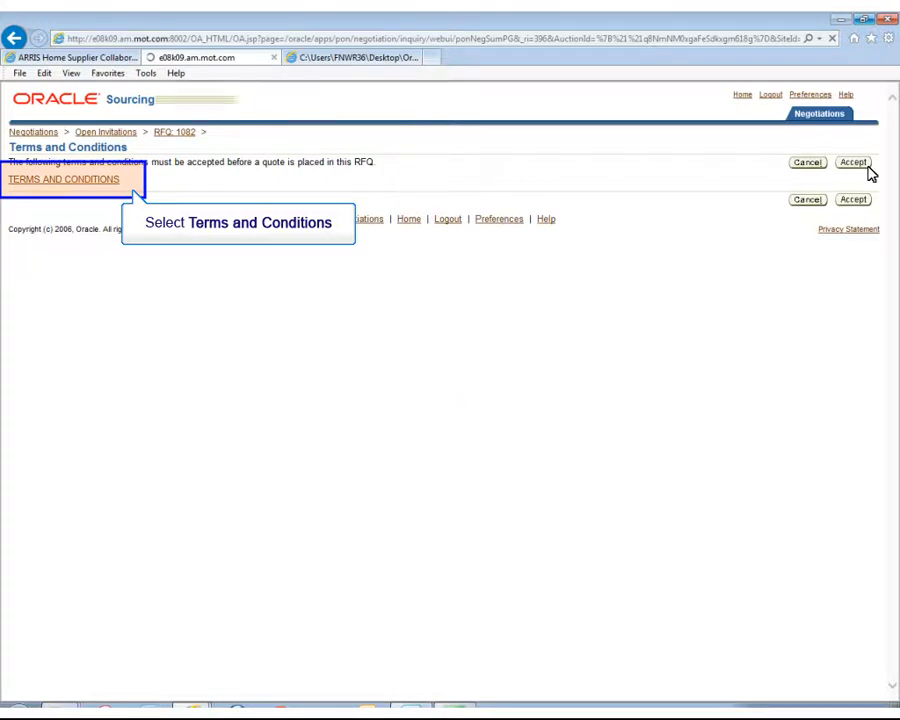
click(118, 180)
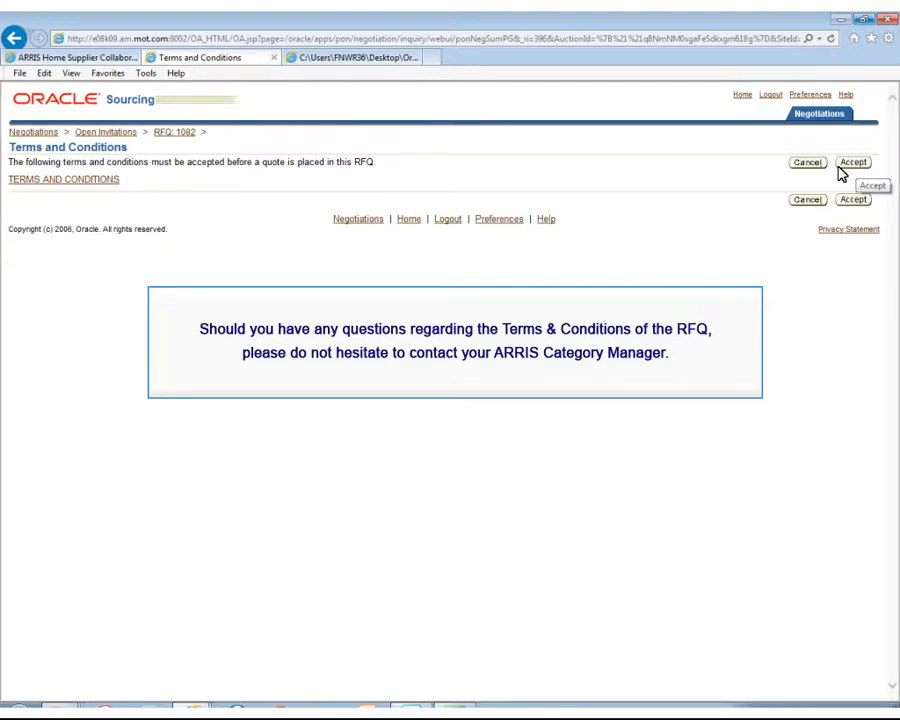
click(841, 168)
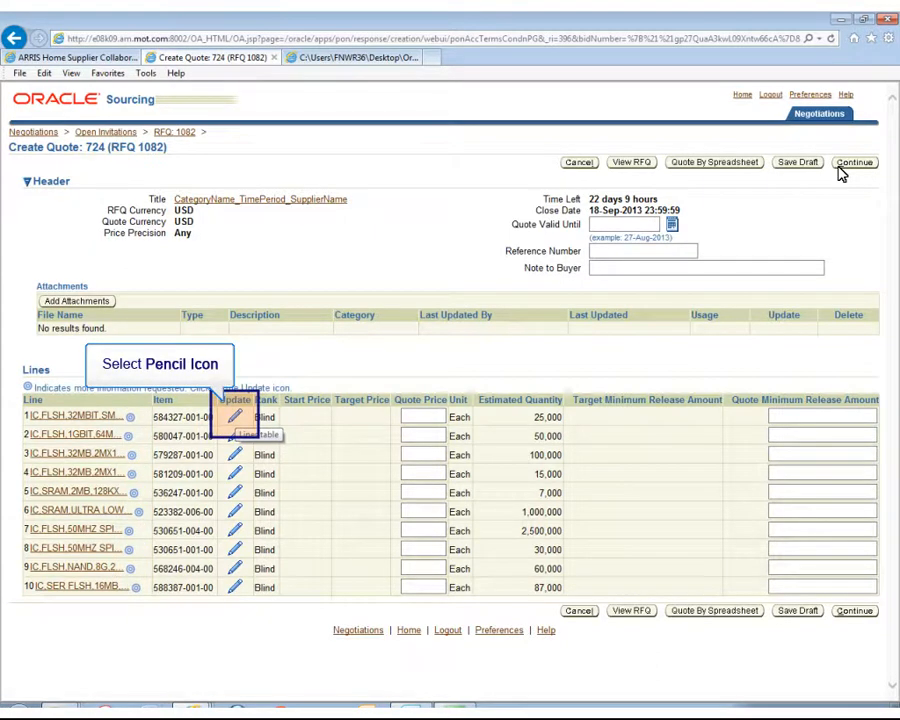
- Open line 1 of the quote for updating and set its Quote Price and Generic EMS Price to 1.5
click(236, 419)
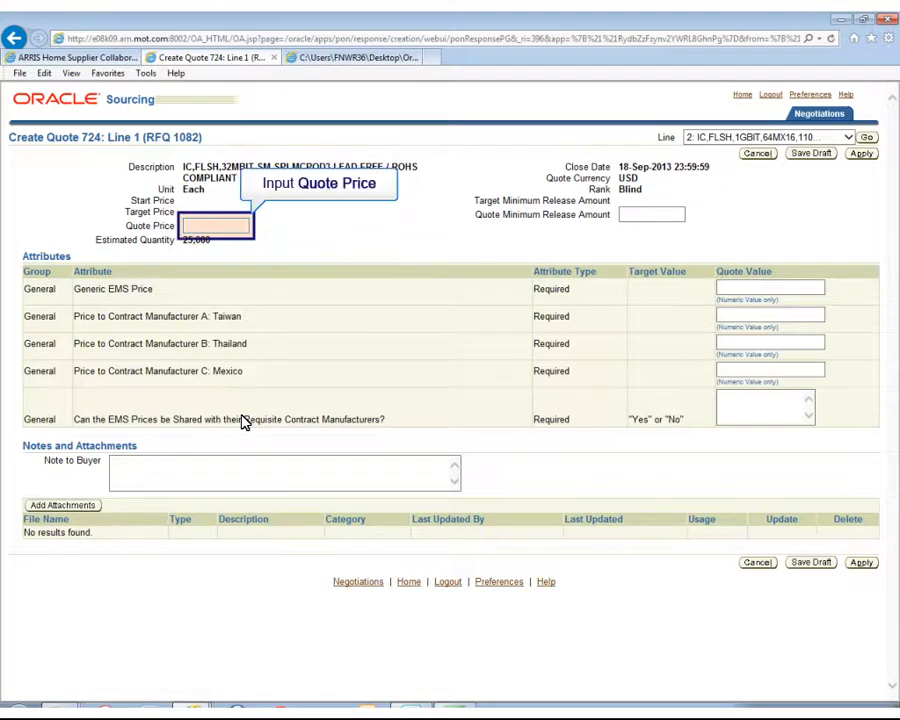
click(245, 228)
text(1.5)
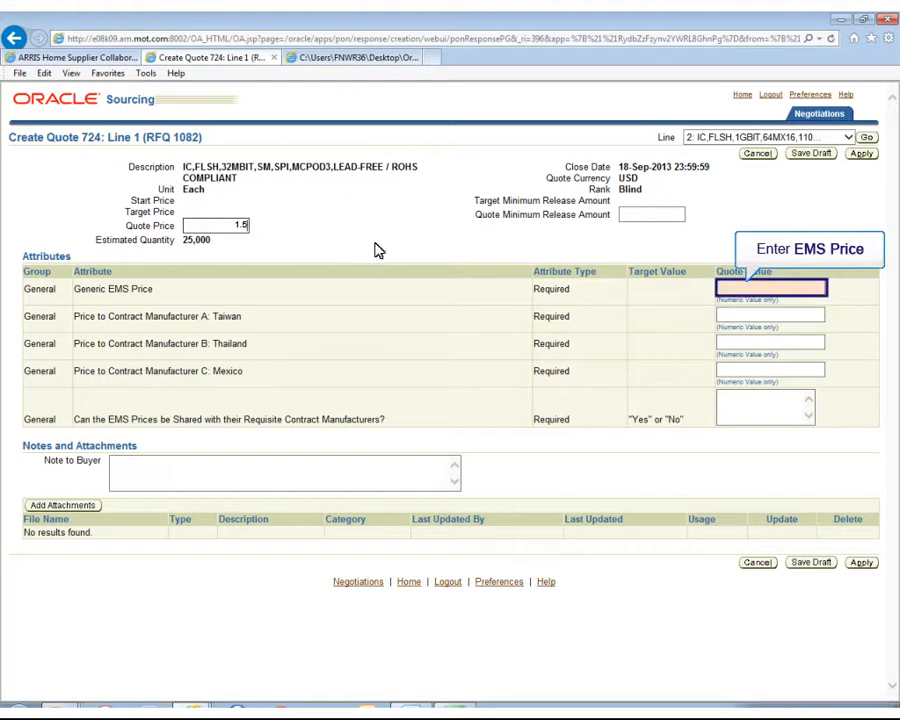
click(753, 296)
text(1.5)
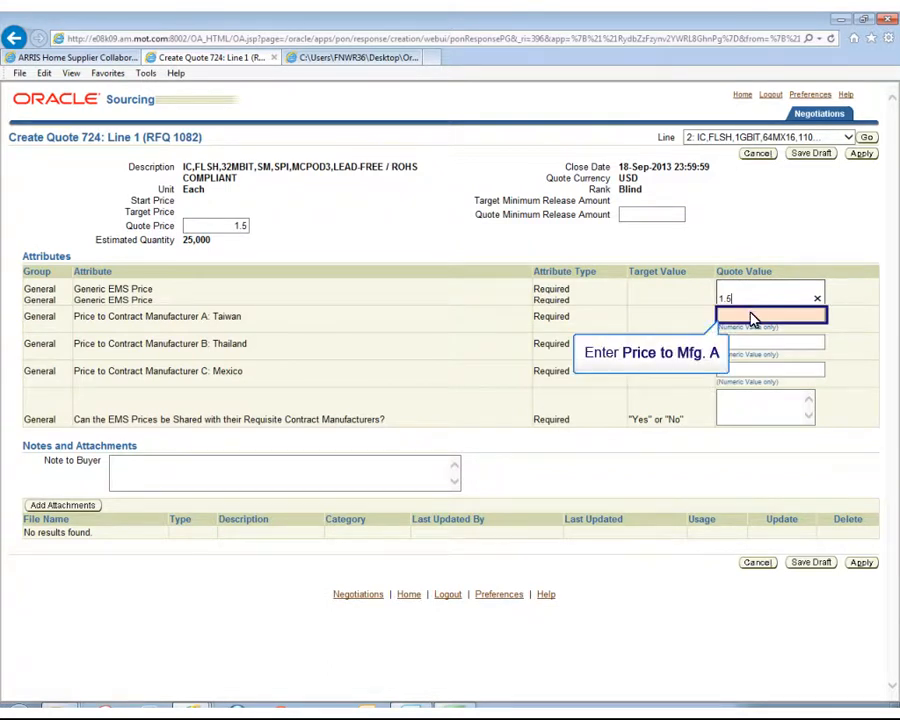
- Price line 1 at 1.5 for Taiwan, 1.75 for Thailand and 2.0 for Mexico, allow EMS price sharing with Yes, and apply the line
click(753, 320)
text(1.5)
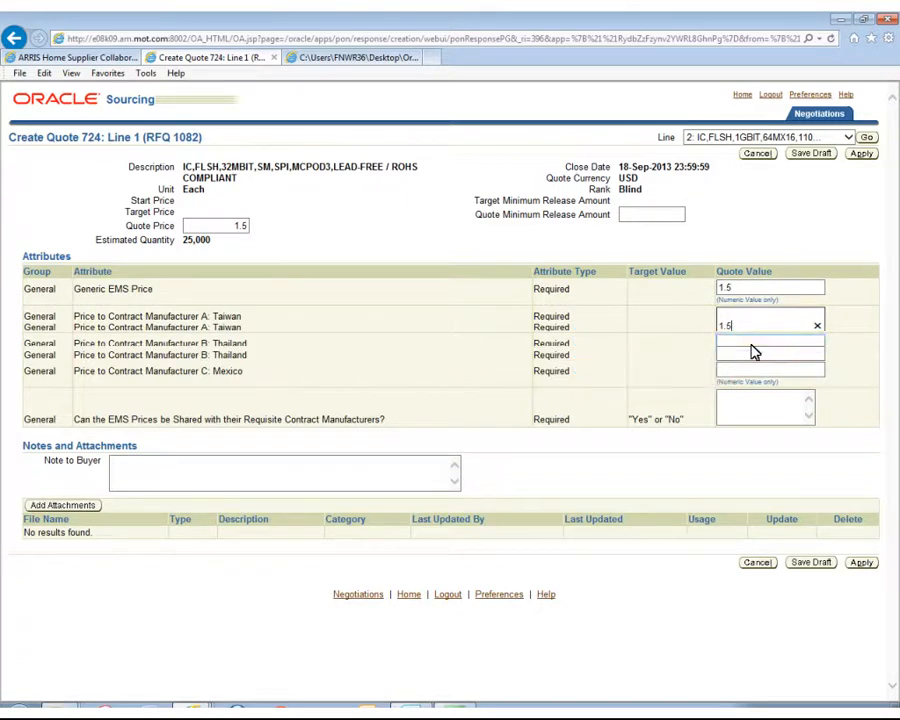
click(753, 351)
text(1.75)
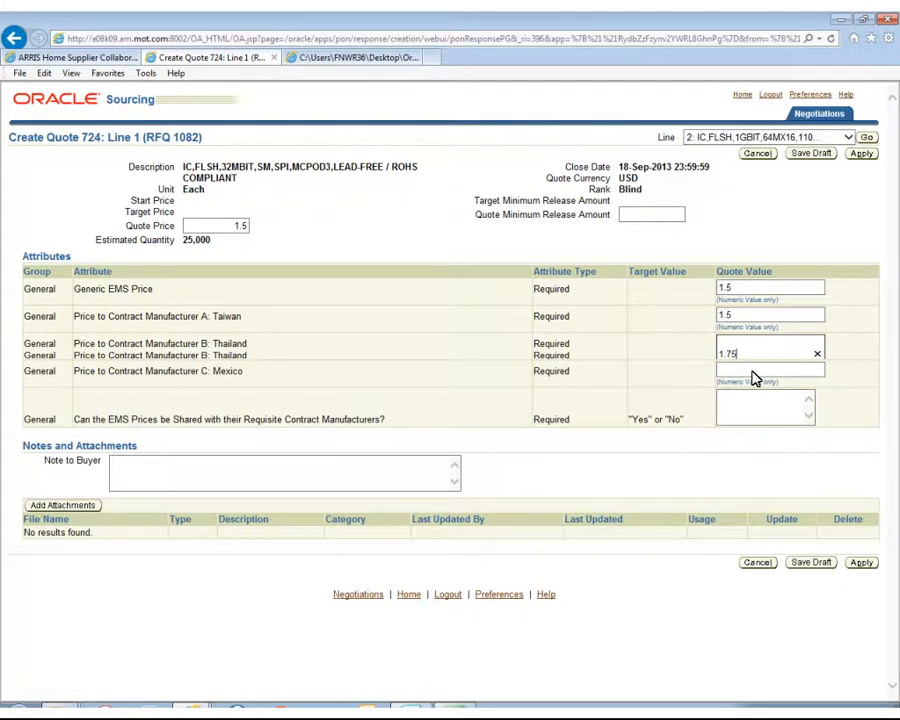
click(755, 374)
text(2.0)
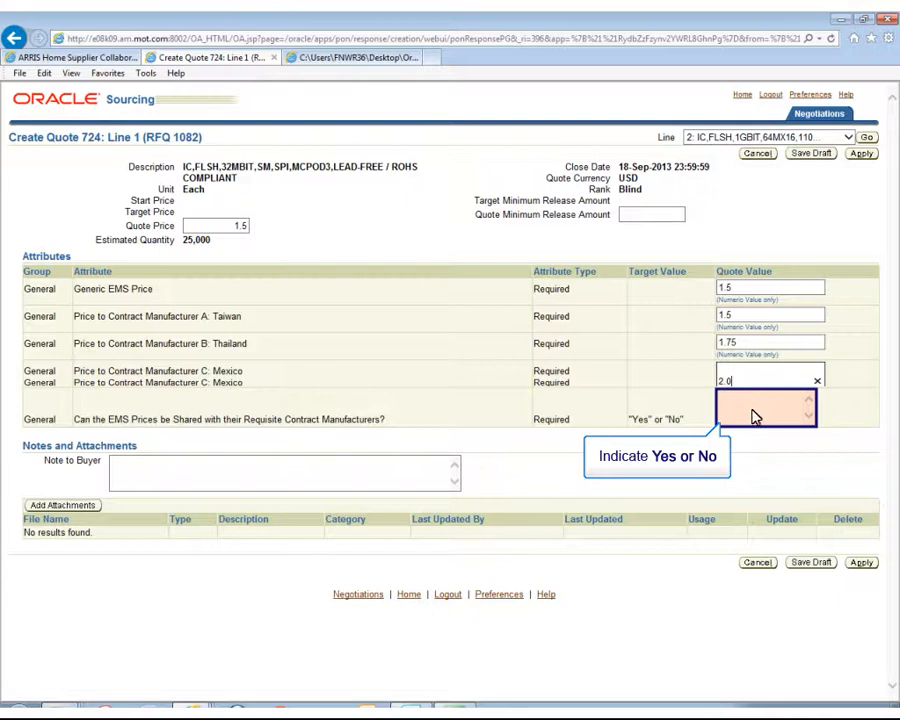
click(755, 418)
text(Yes)
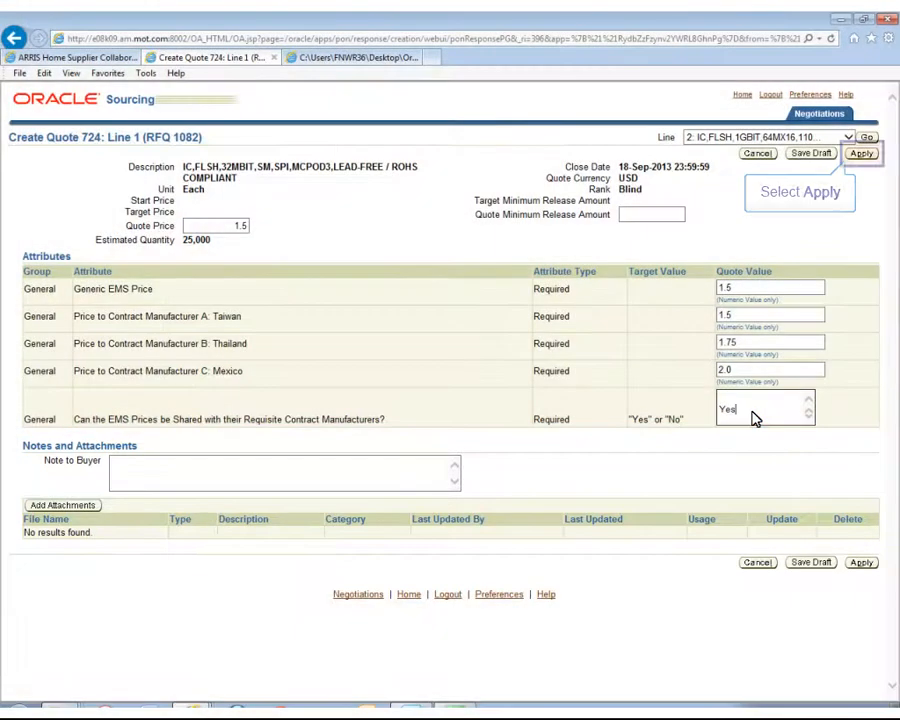
click(866, 154)
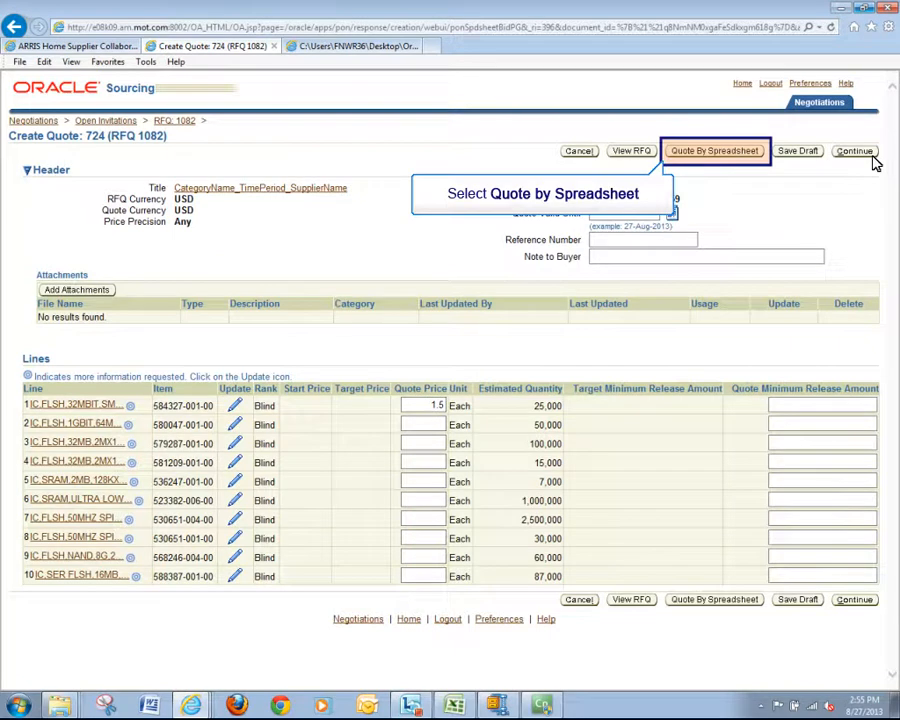
- Export the quote lines through Quote By Spreadsheet and open ExportedLines-RFQ1082.xls in Excel, accepting the file format warning
click(757, 152)
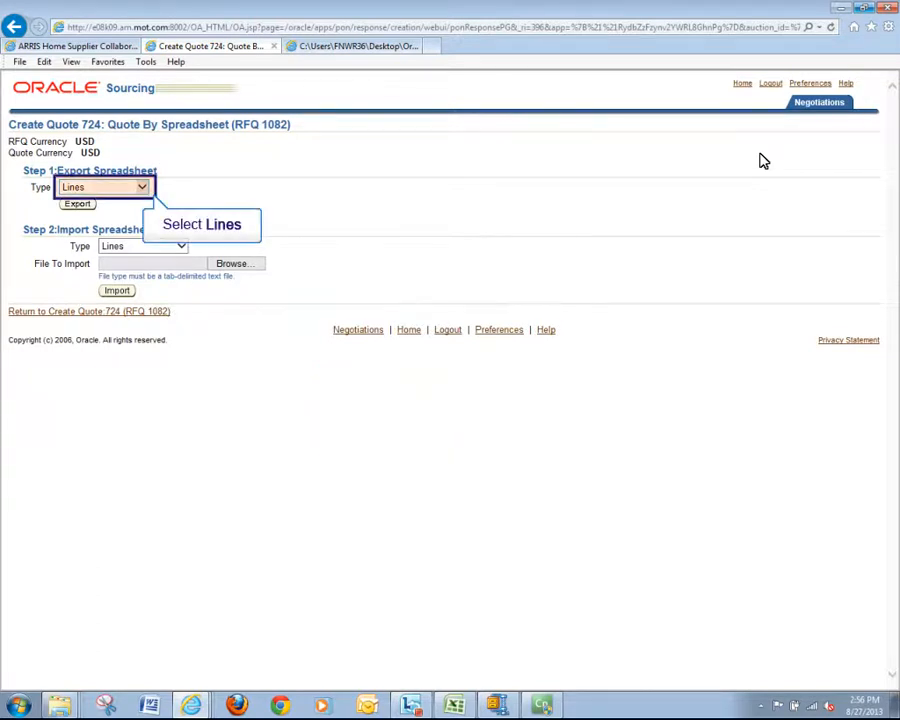
click(142, 188)
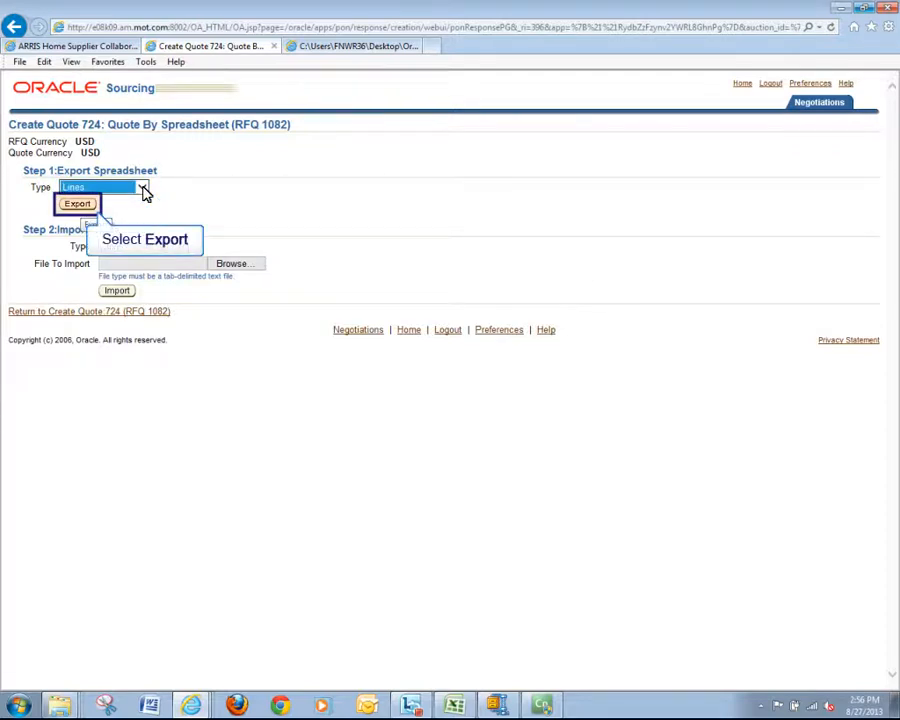
click(66, 206)
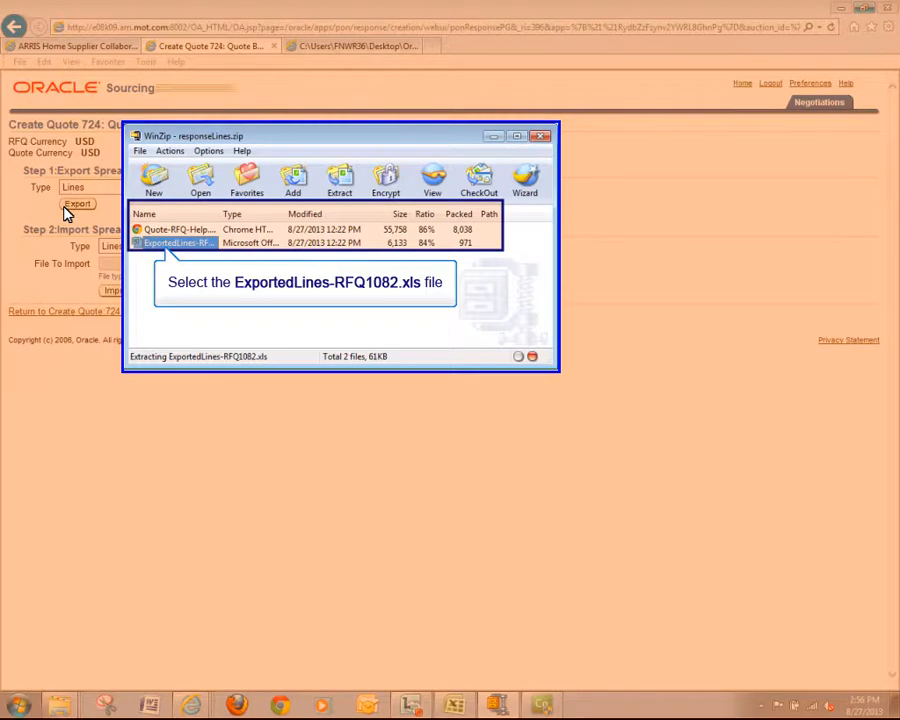
click(140, 245)
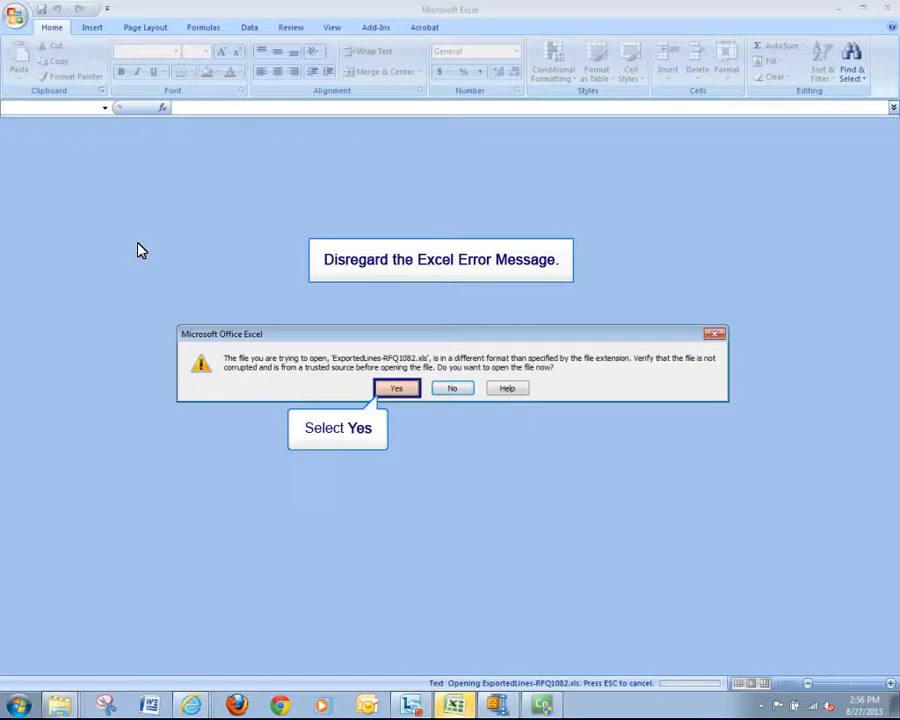
click(405, 390)
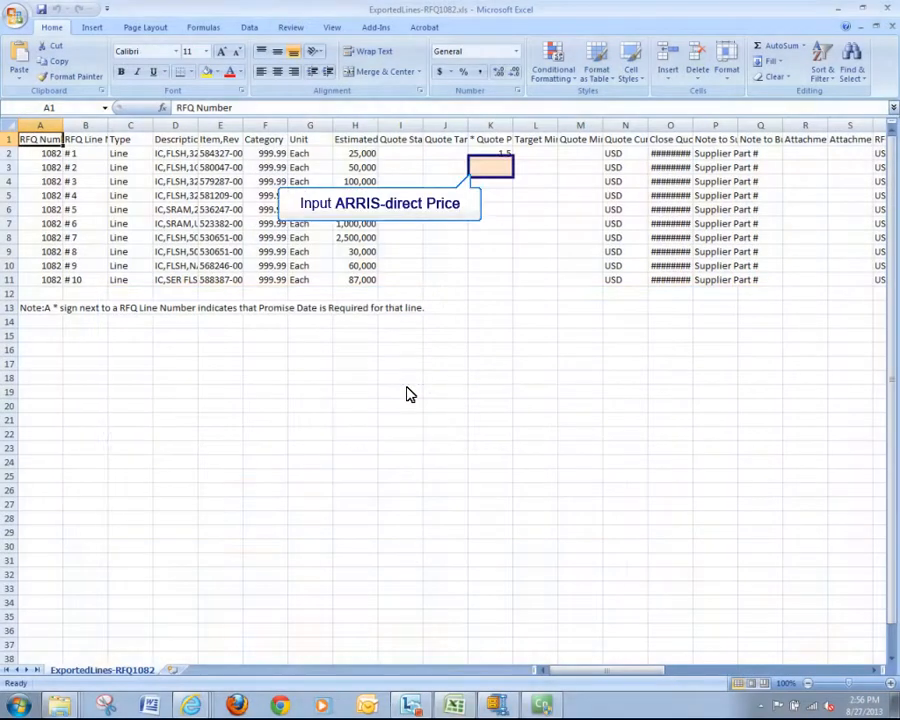
- Enter quote prices 2.5 and 3.5 for lines 2 and 3 in column K and extend the series through line 10
click(502, 170)
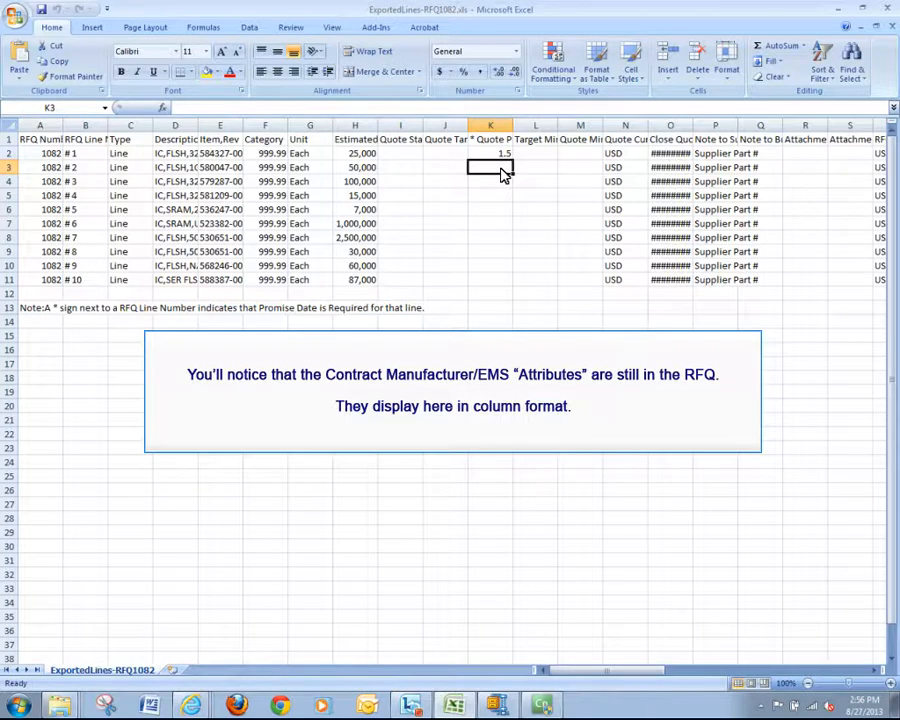
text(2.5)
key(Return)
text(3.5)
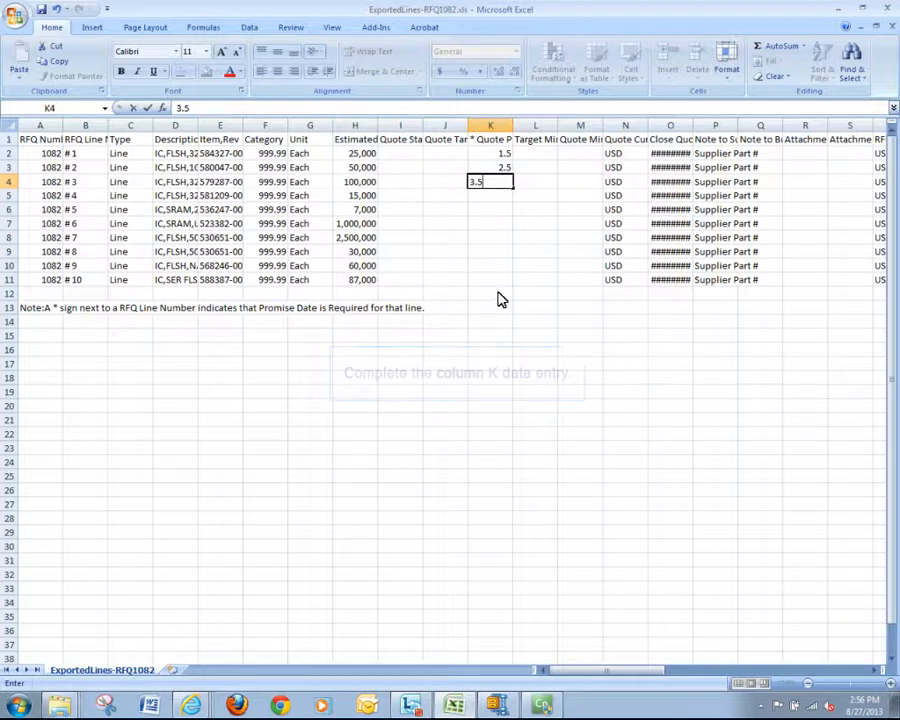
drag(513, 188, 501, 299)
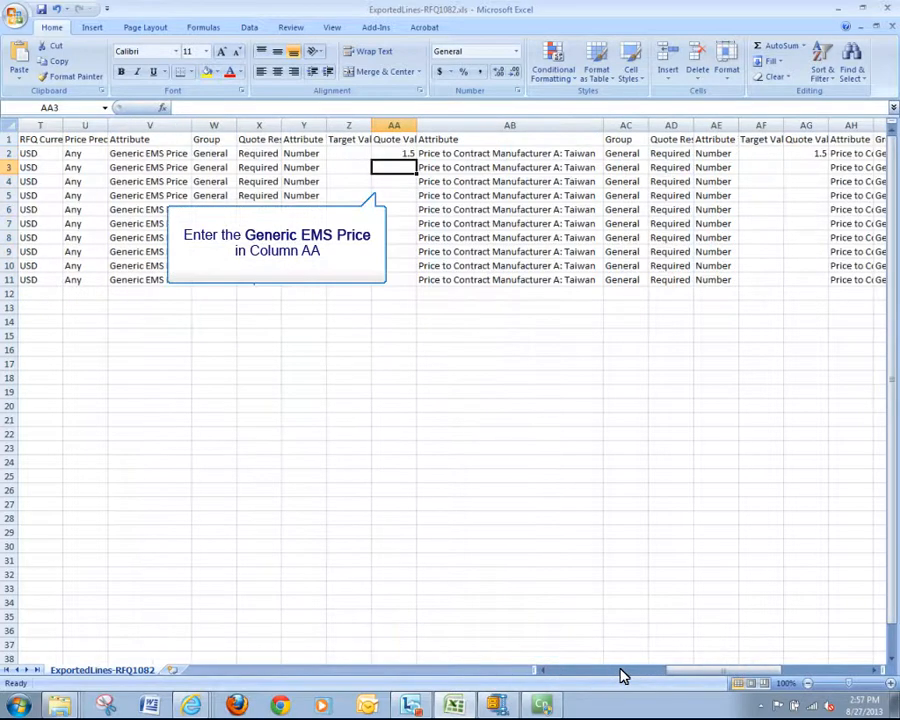
- Enter Generic EMS Prices of 2.5 and 3.5 for lines 2 and 3 in column AA
text(2.5)
key(Return)
text(3.5)
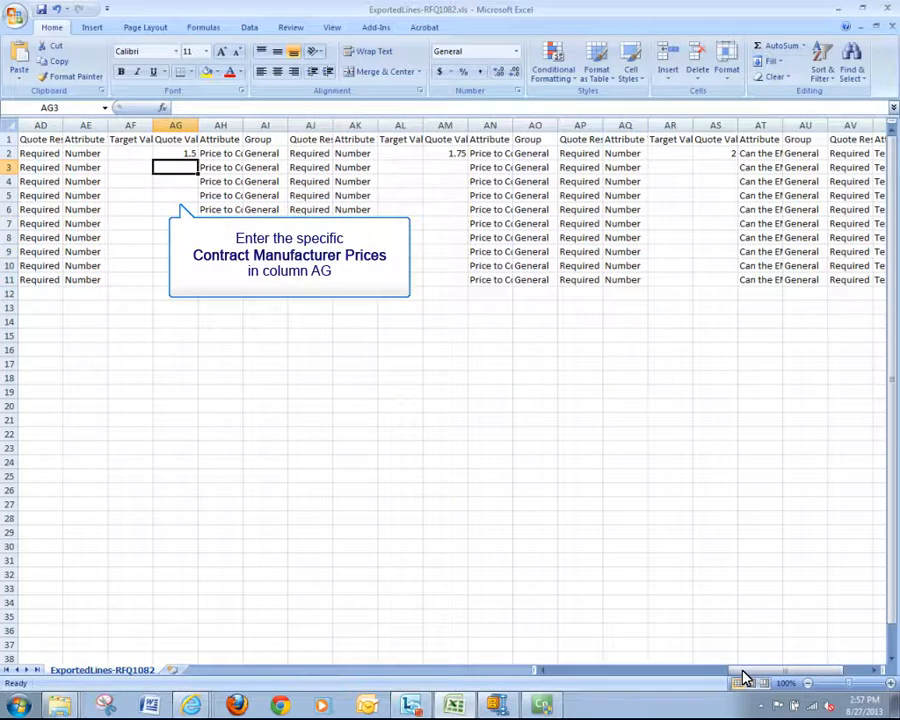
- Fill the Contract Manufacturer A prices in column AG with 2.5, 3.5 and so on up to 10.5 for line 10
text(2.5)
key(Return)
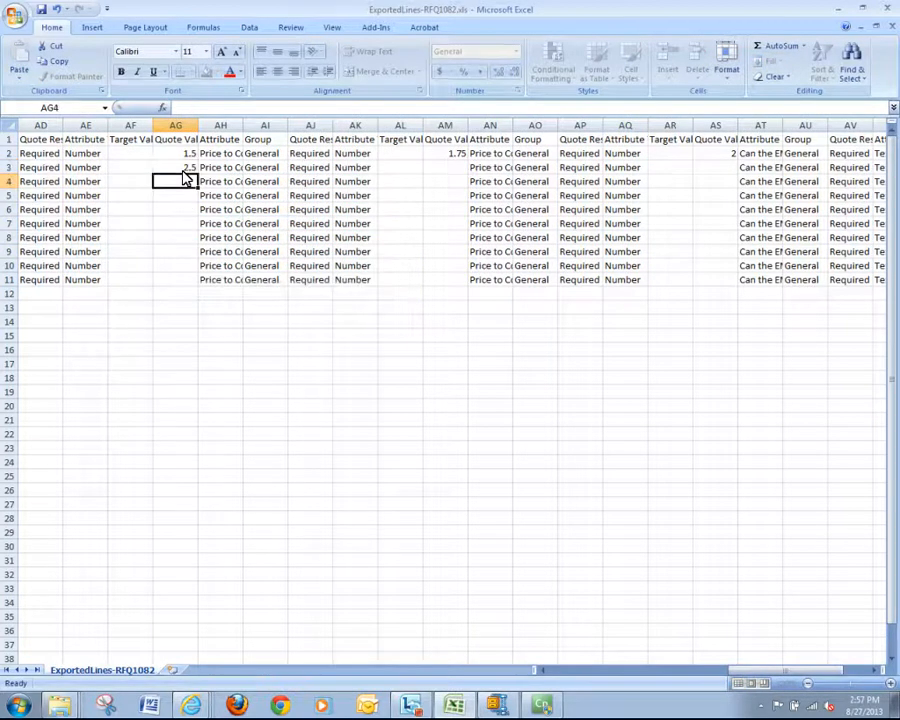
text(3.5)
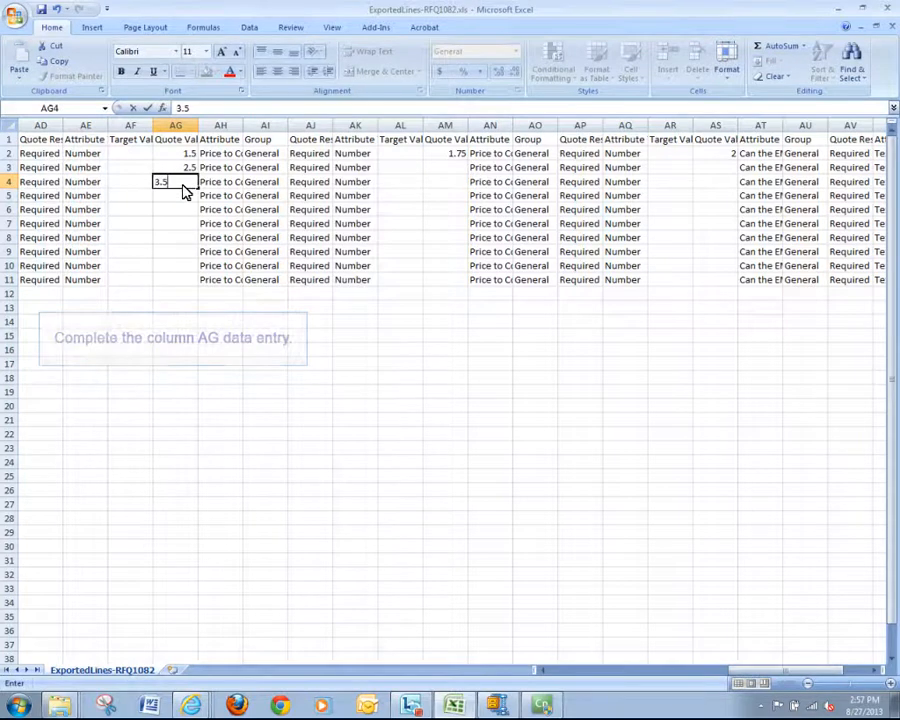
key(Return)
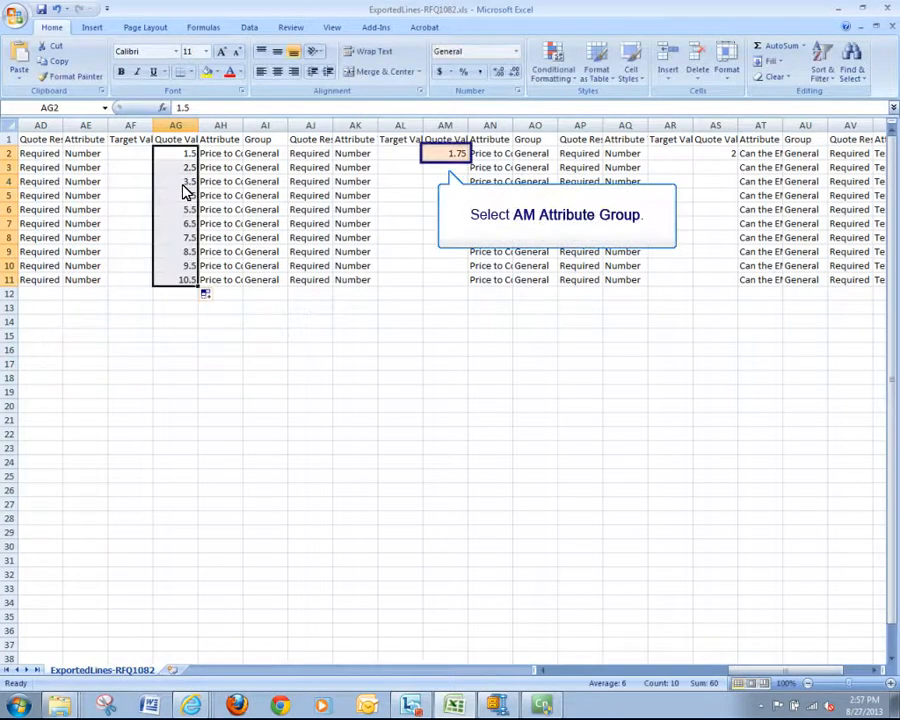
- Fill the Contract Manufacturer B prices in column AM with 2.75, 3.75 and so on up to 10.75 for line 10
click(463, 158)
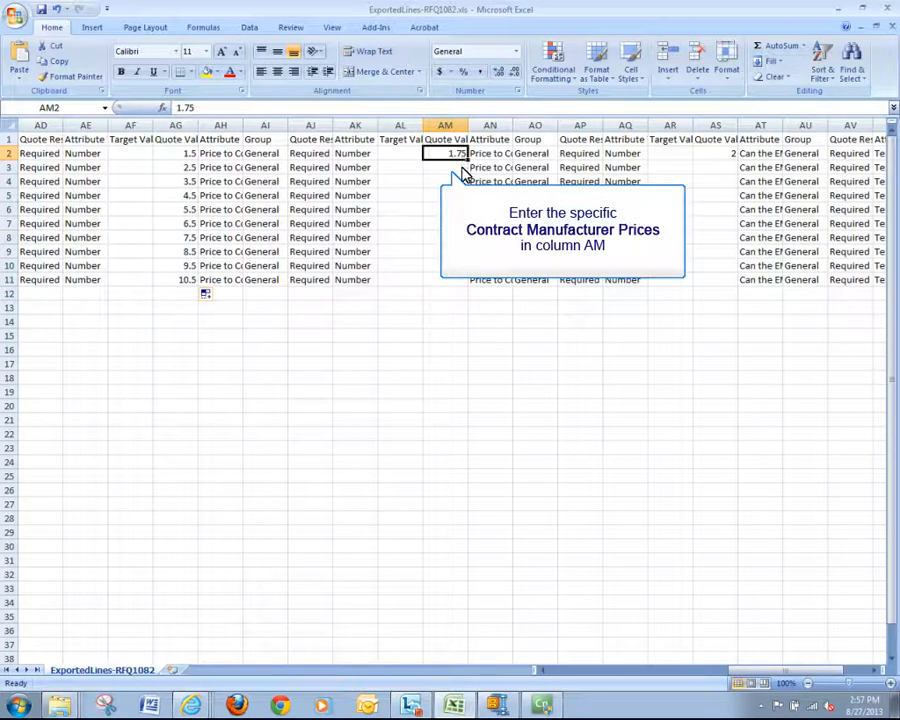
key(Return)
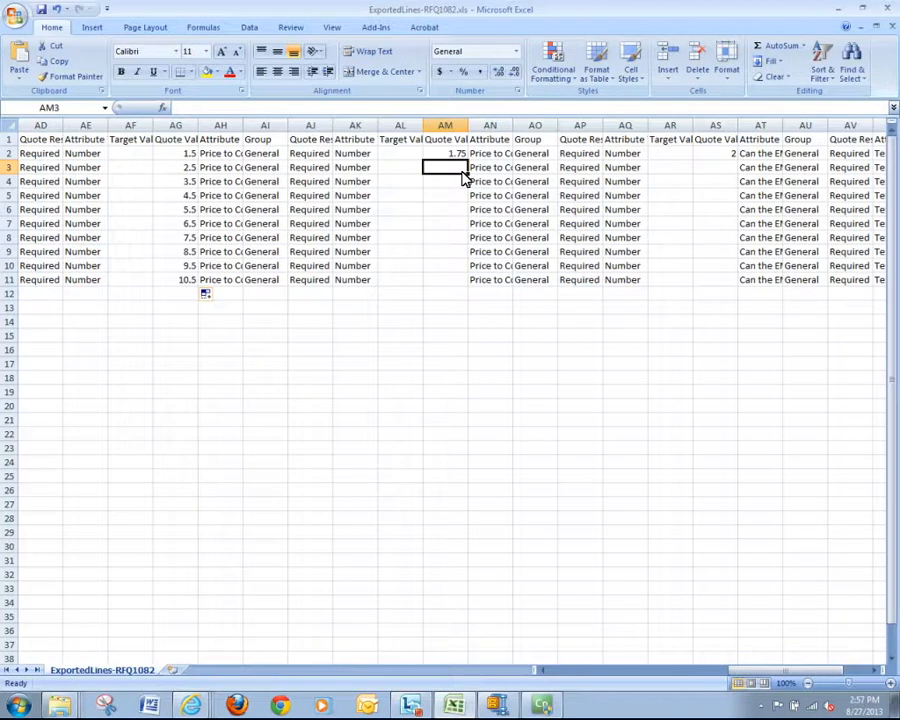
text(2.75)
key(Return)
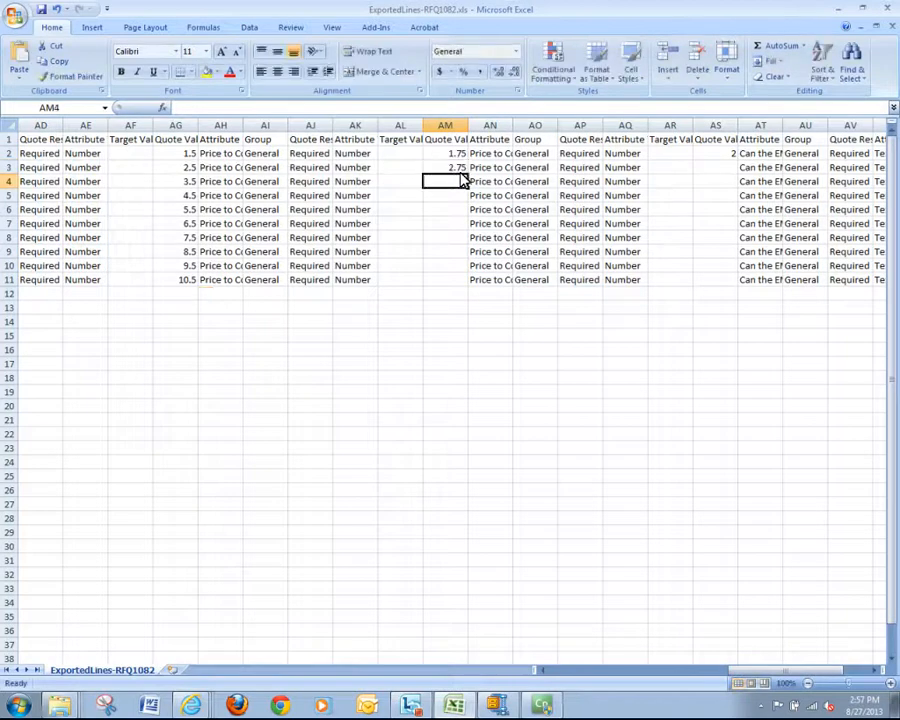
text(3.75)
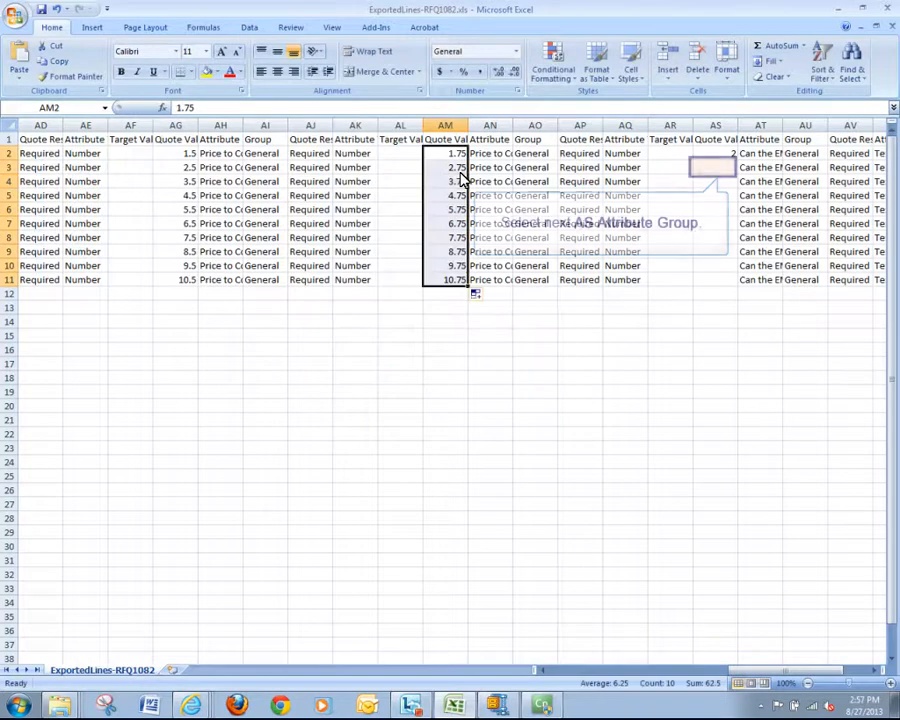
- Fill the Contract Manufacturer C prices in column AS with 3, 4 and so on up to 11 for line 10
click(727, 176)
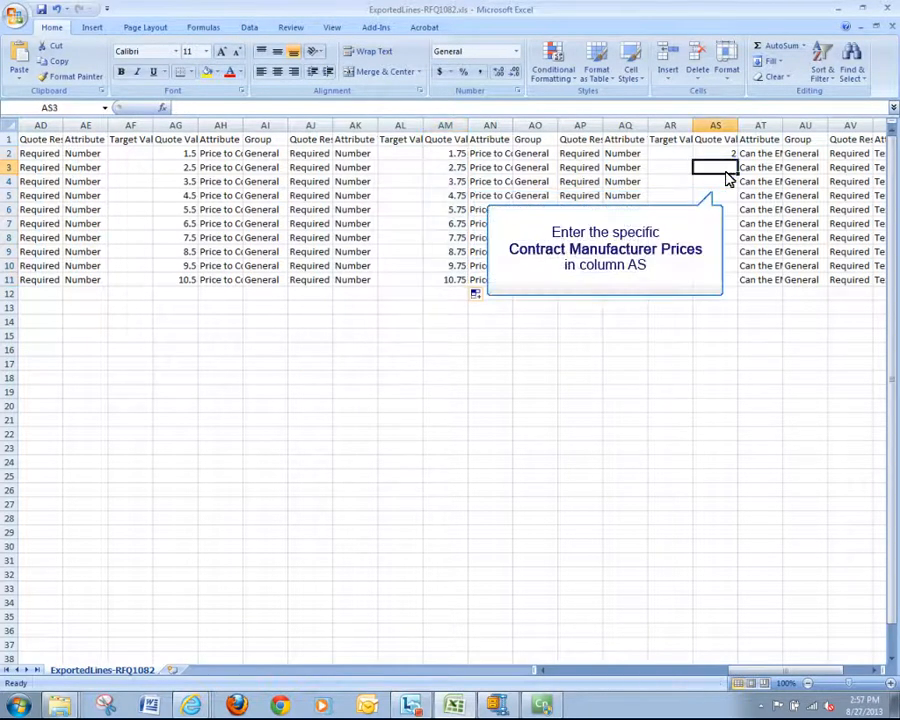
text(3)
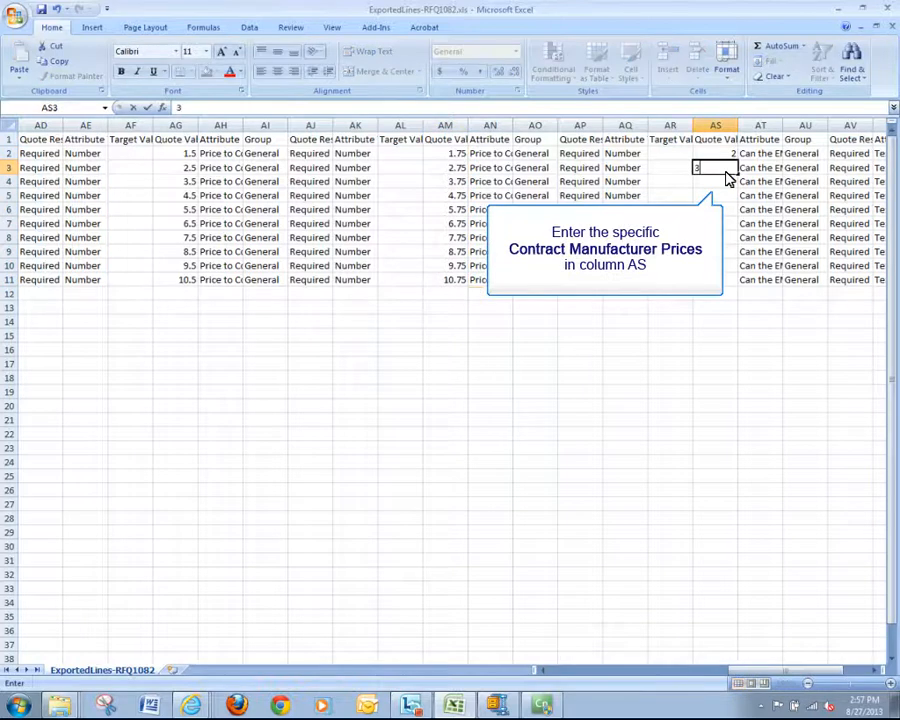
key(Return)
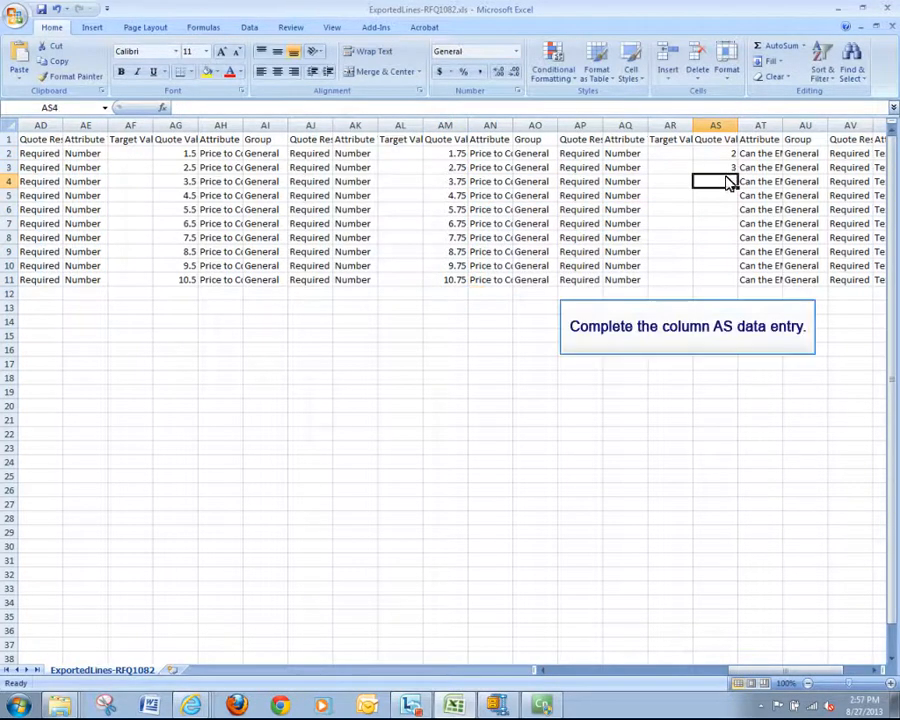
text(4)
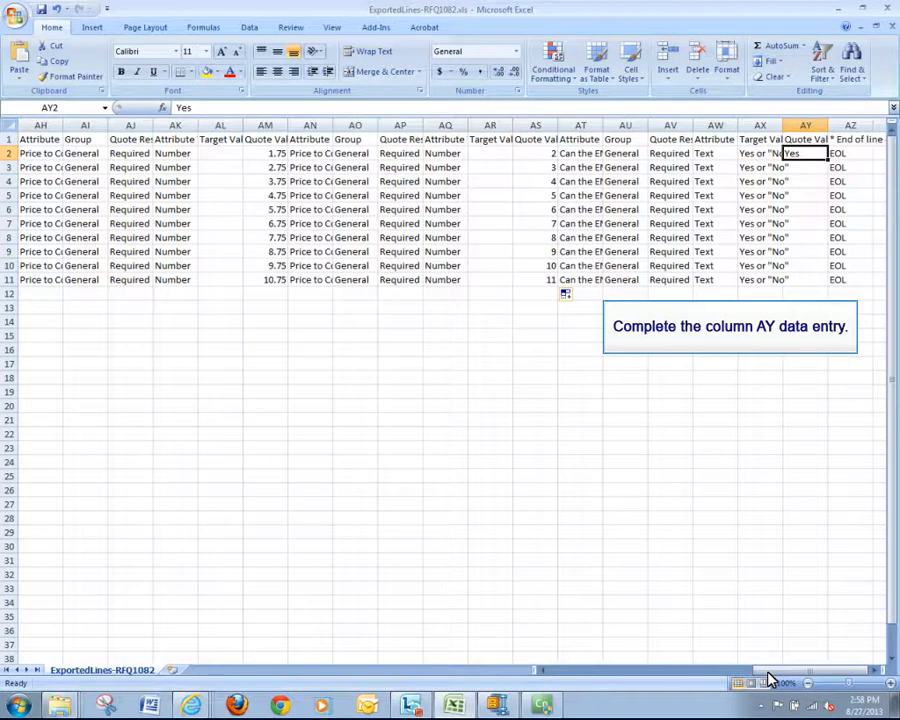
- Copy the Yes answer down column AY to row 11 and save the file as the Excel workbook ExportedLines-RFQ1082.xlsx
double_click(828, 162)
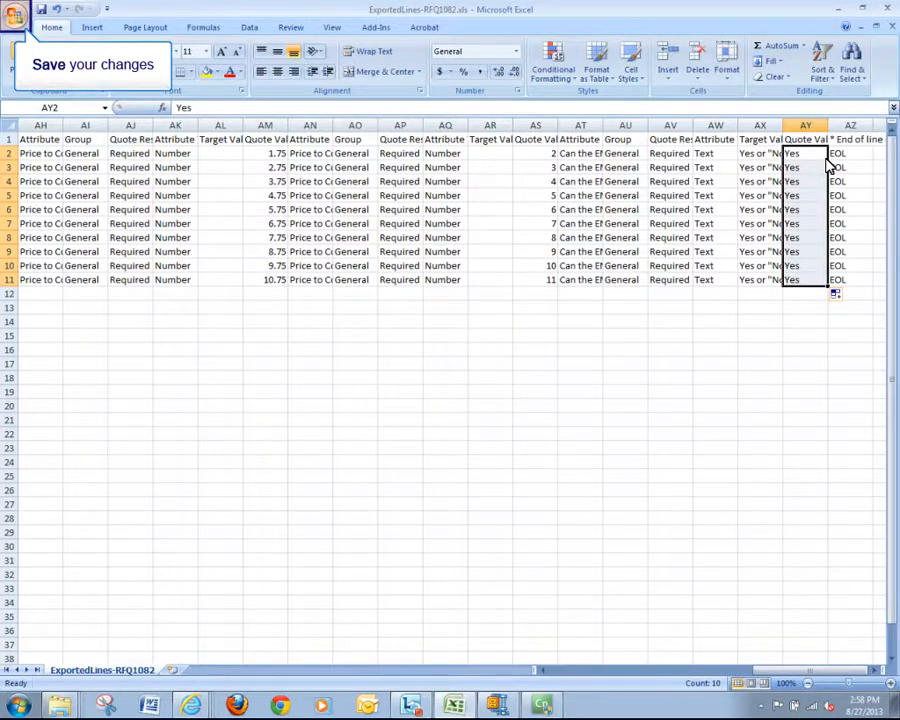
click(14, 14)
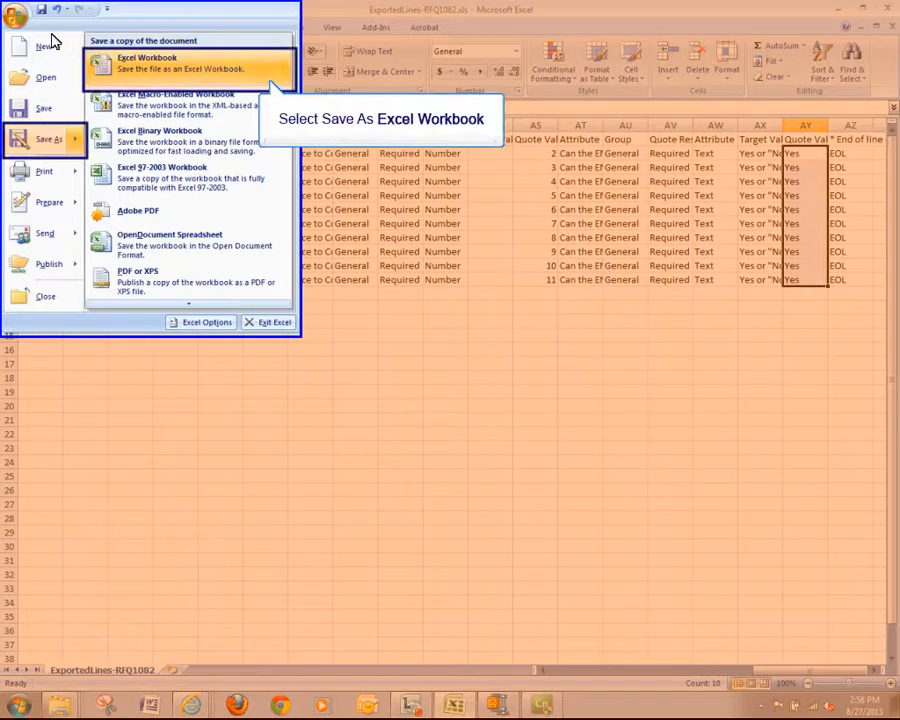
click(118, 85)
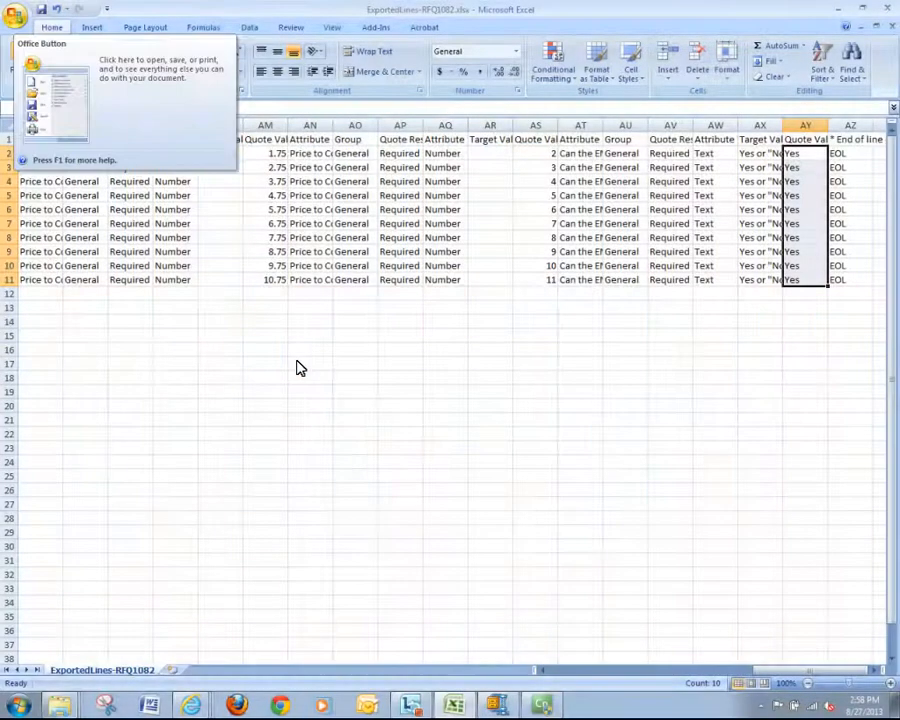
- Save a tab-delimited text copy as ExportedLines-RFQ1082.txt, keeping that format, and return to the Quote By Spreadsheet page in the browser
click(15, 25)
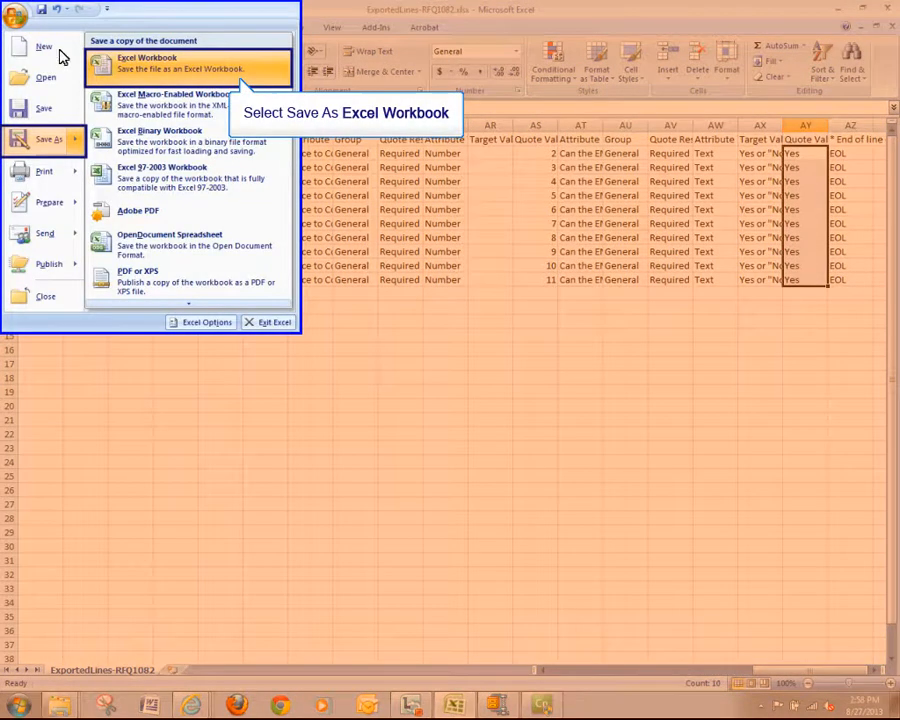
click(105, 66)
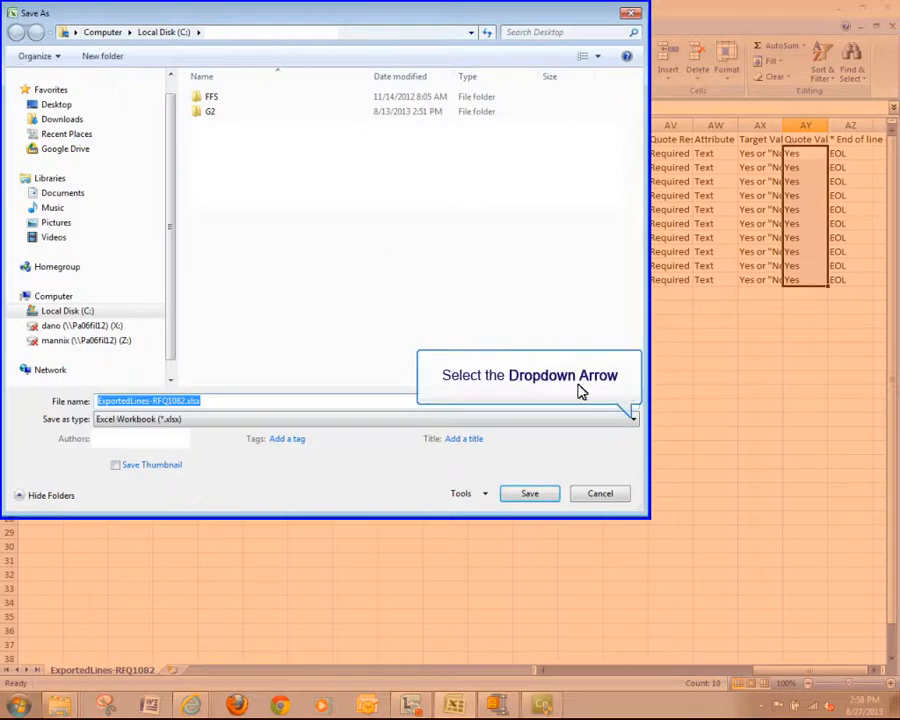
click(633, 420)
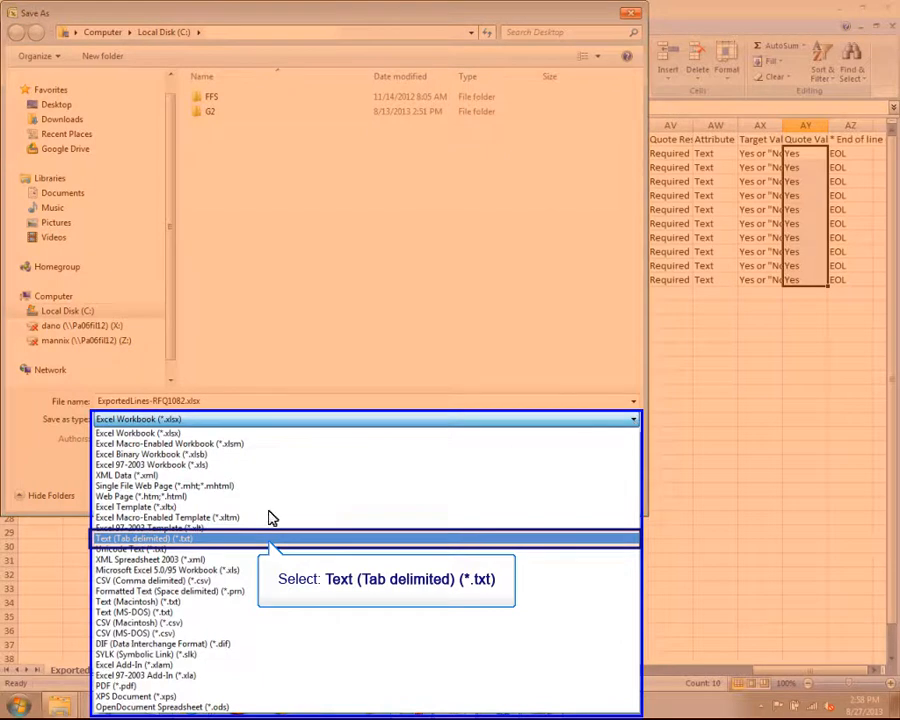
click(167, 539)
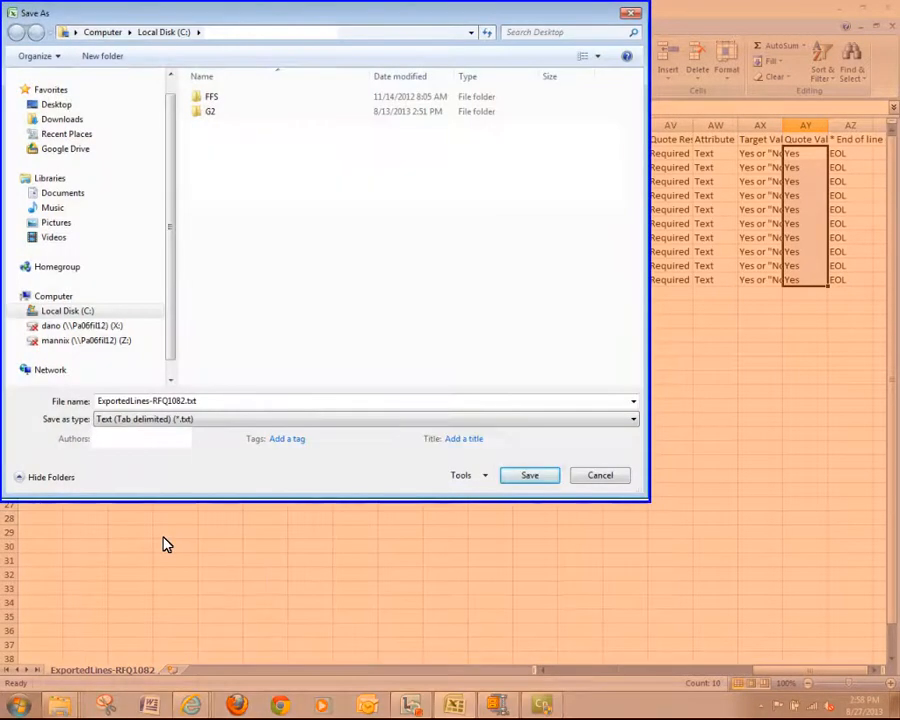
click(514, 481)
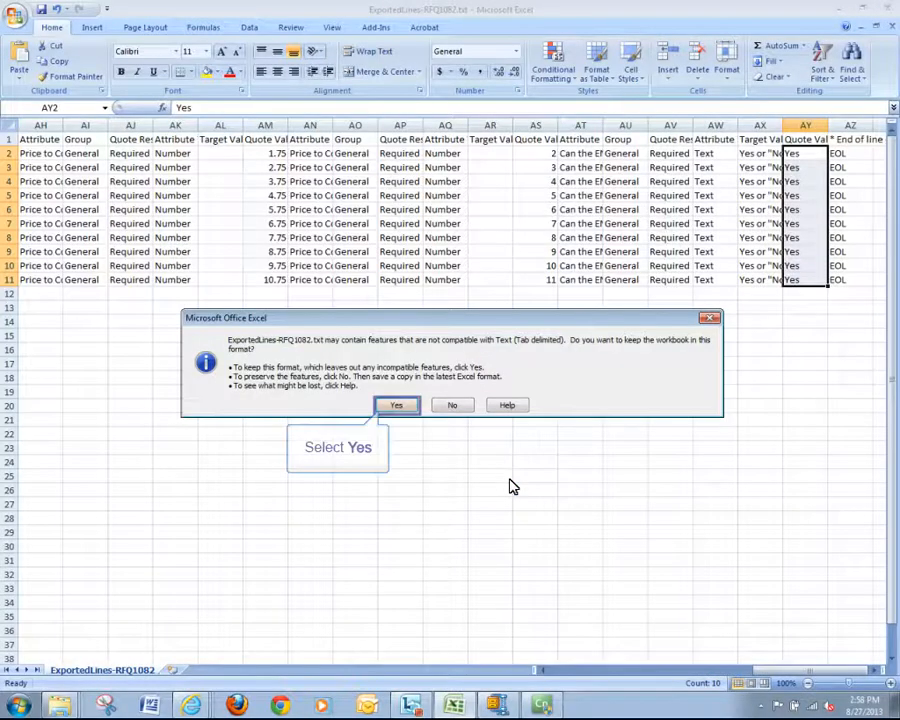
click(406, 408)
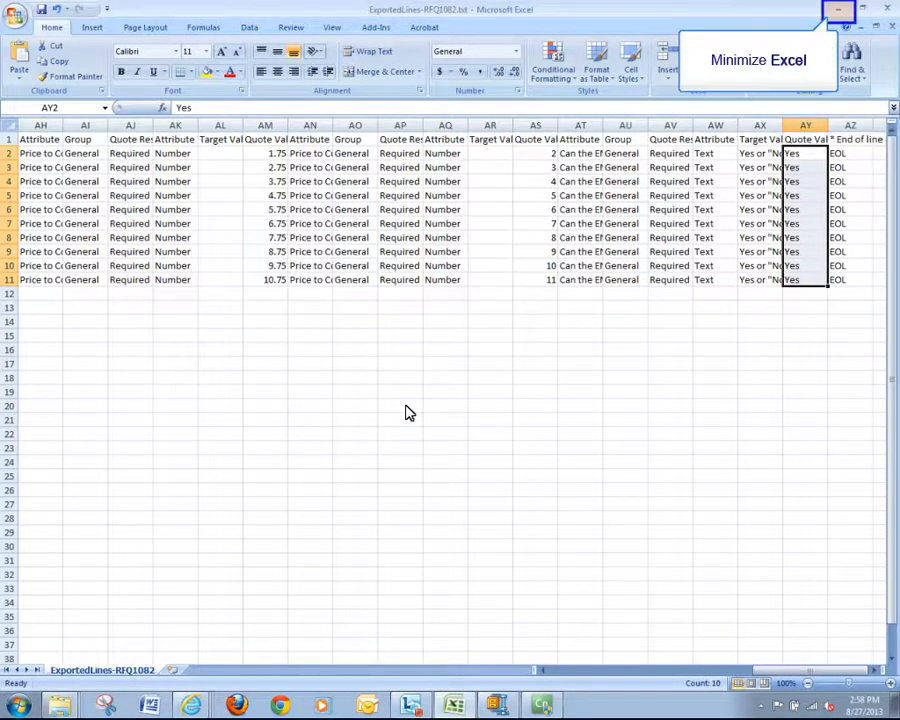
click(838, 15)
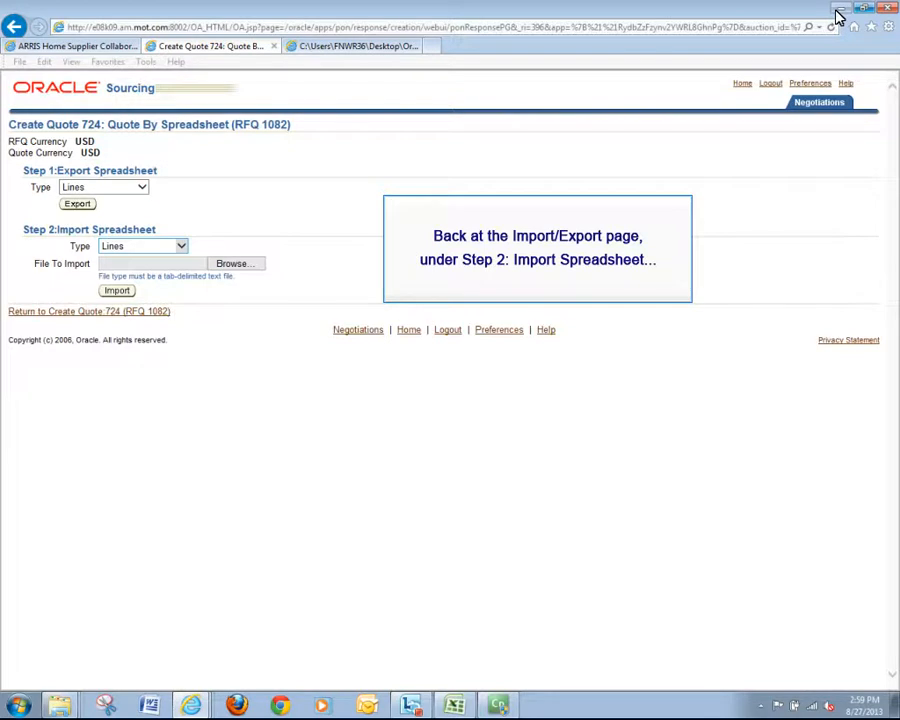
- Import the tab-delimited file ExportedLines-RFQ1082.txt into the quote with the import type Lines
click(176, 250)
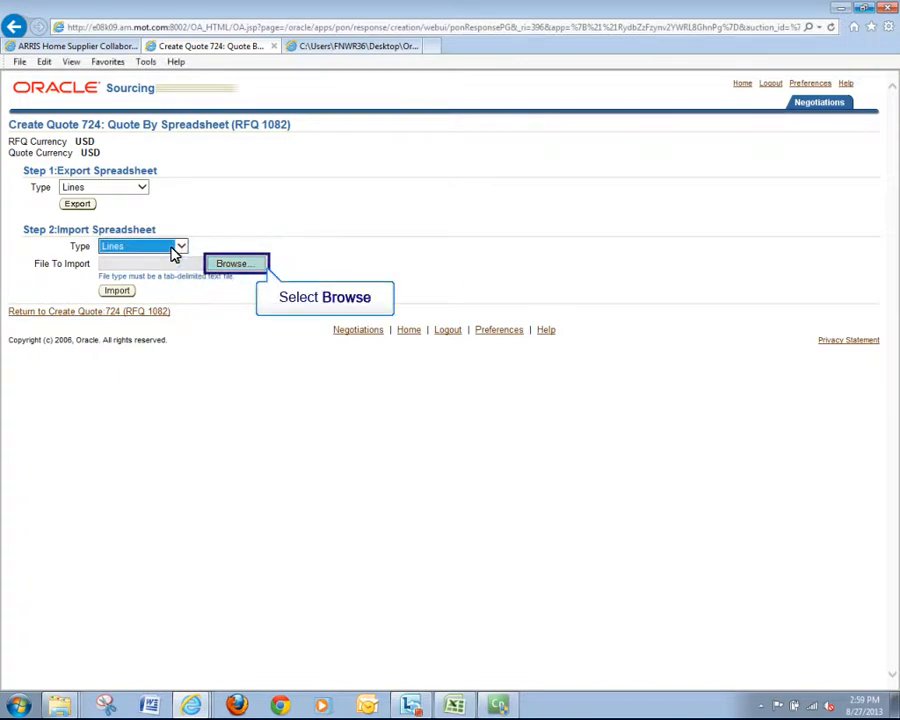
click(213, 271)
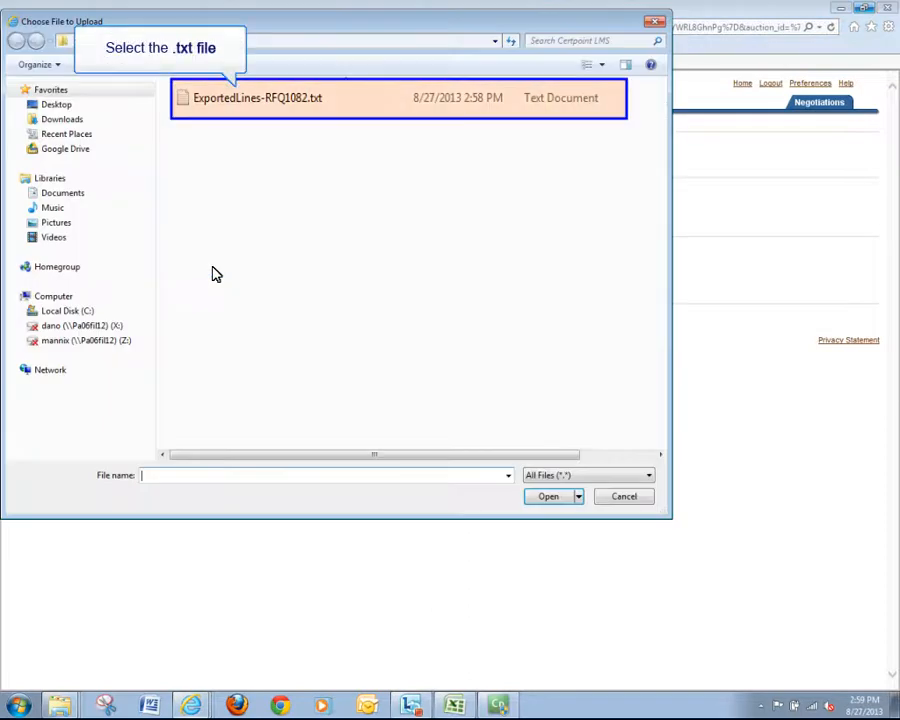
double_click(307, 113)
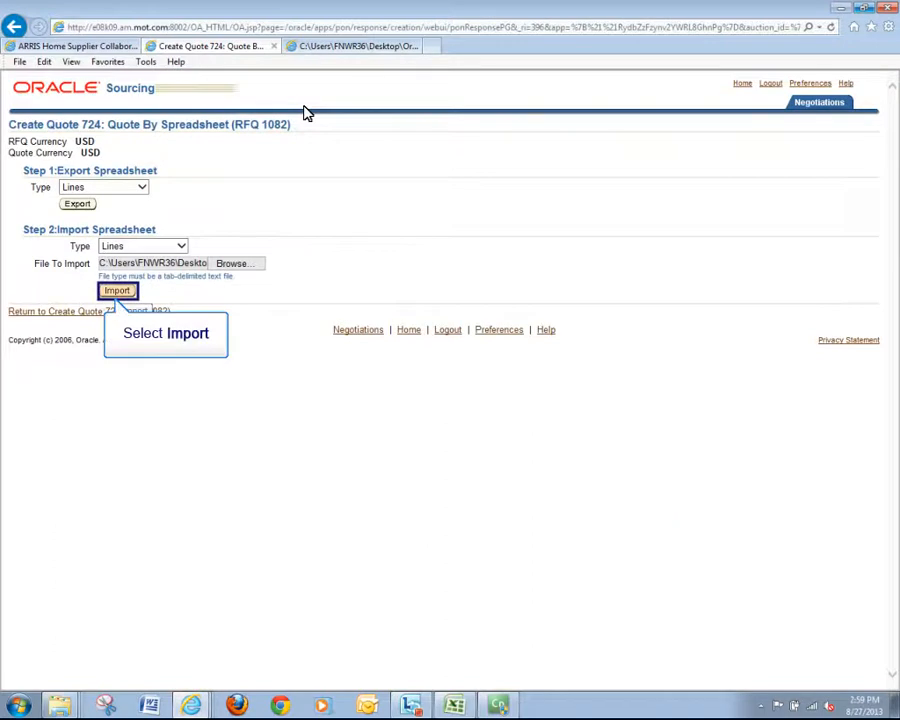
click(134, 293)
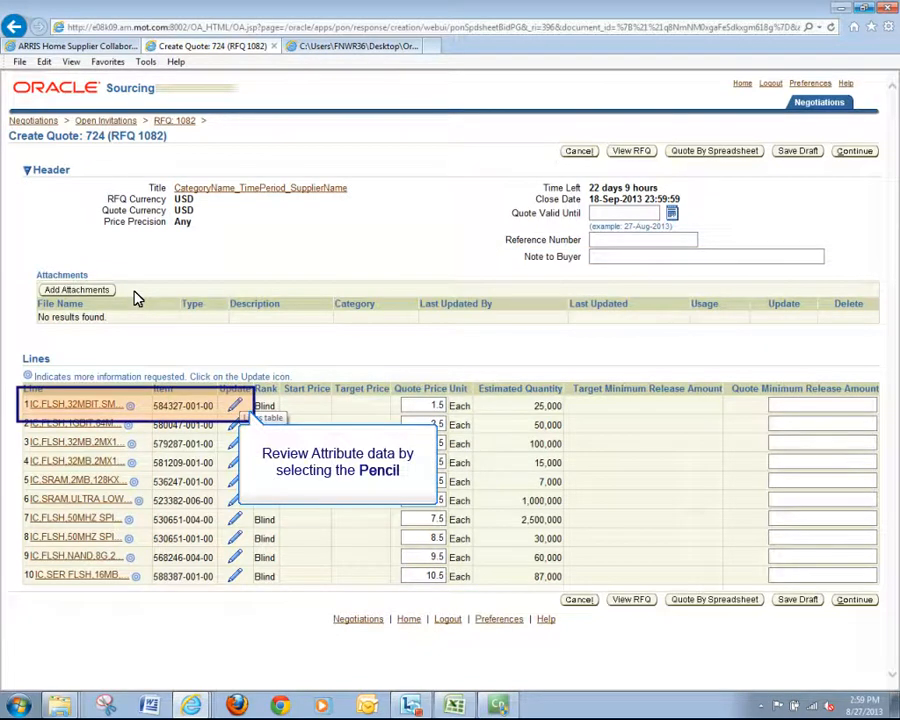
- Check the imported attribute values of lines 1 and 7, applying each line to return to the quote
click(232, 406)
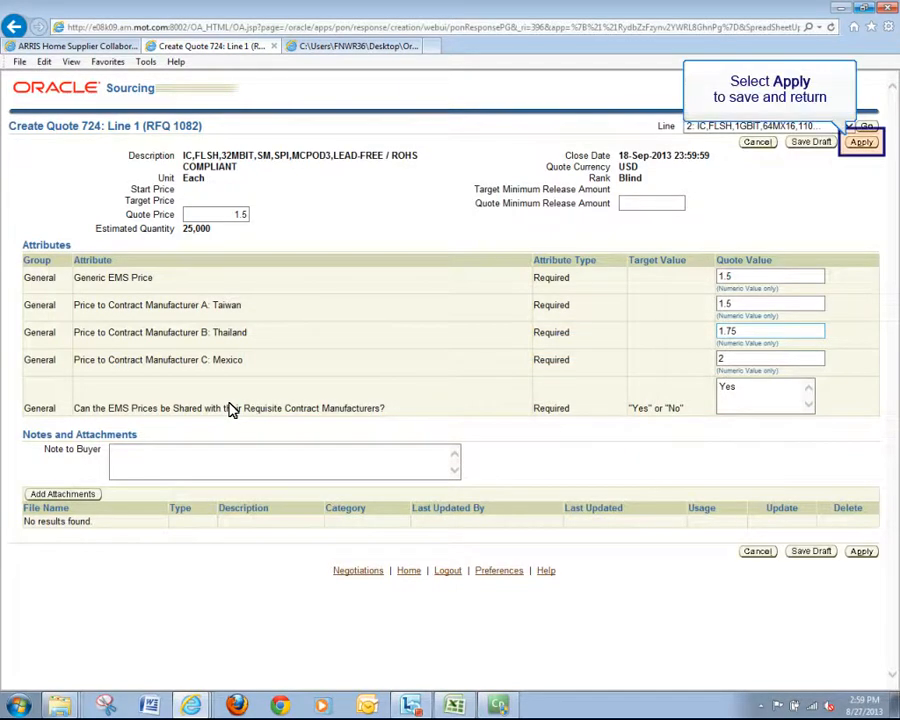
click(860, 144)
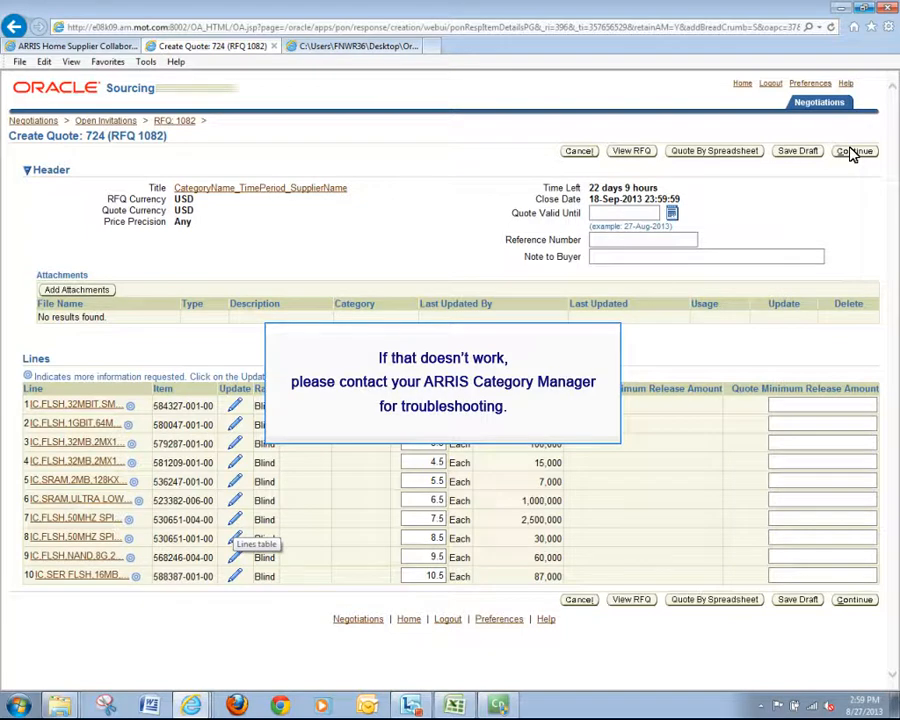
click(235, 519)
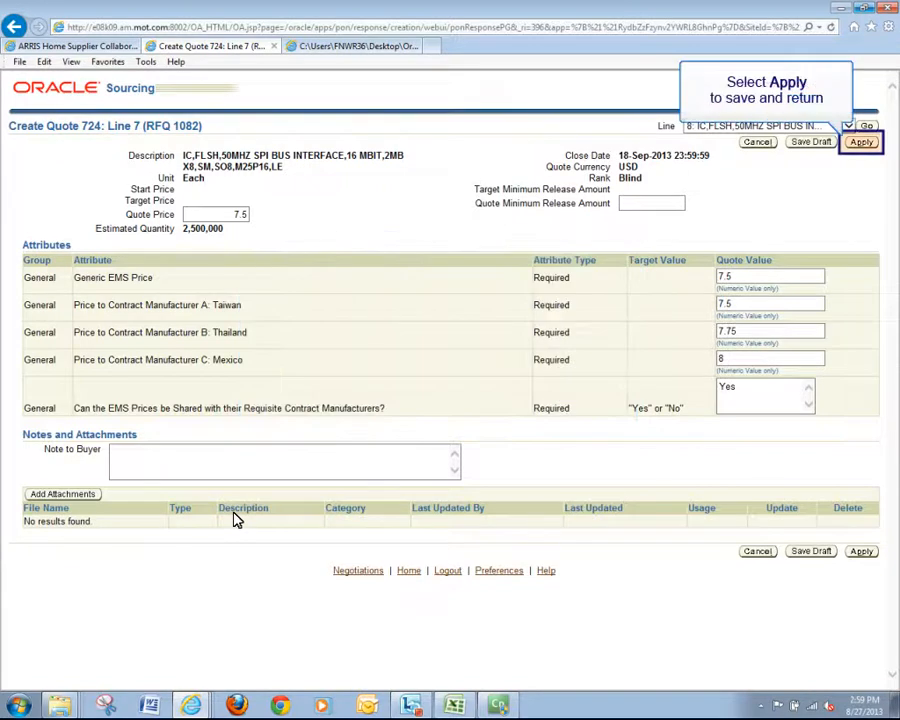
click(850, 146)
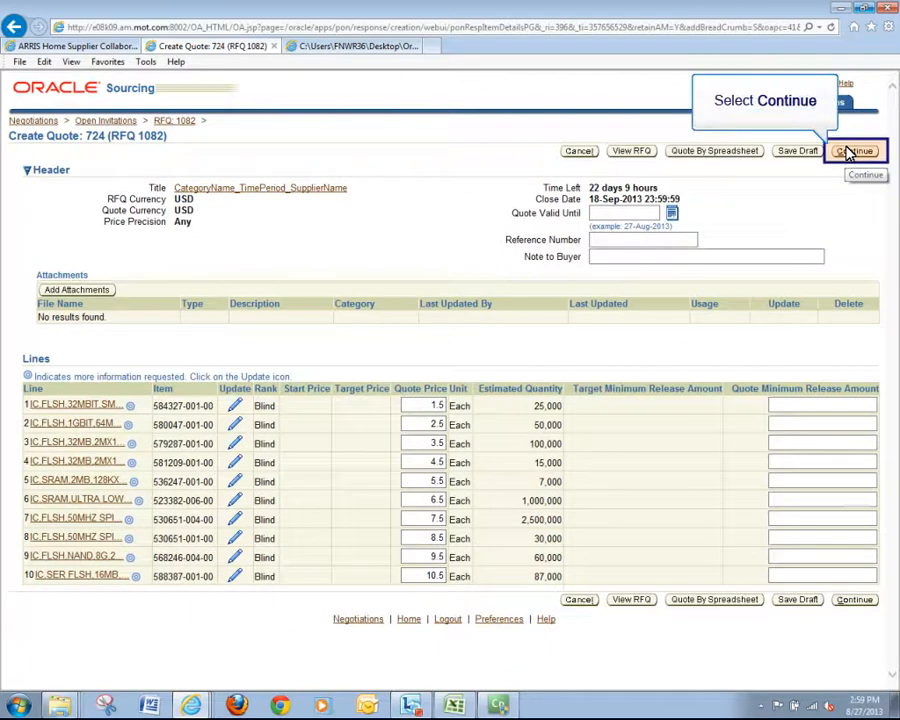
- Continue to the final review, check the details of lines 3, 6 and 9, and submit the quote
click(850, 151)
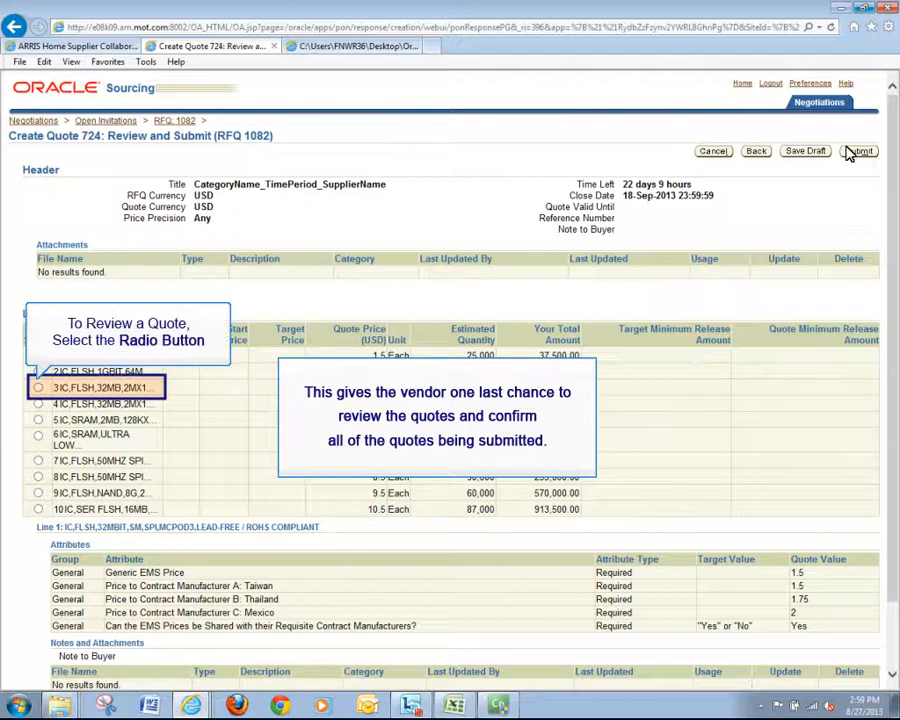
click(38, 389)
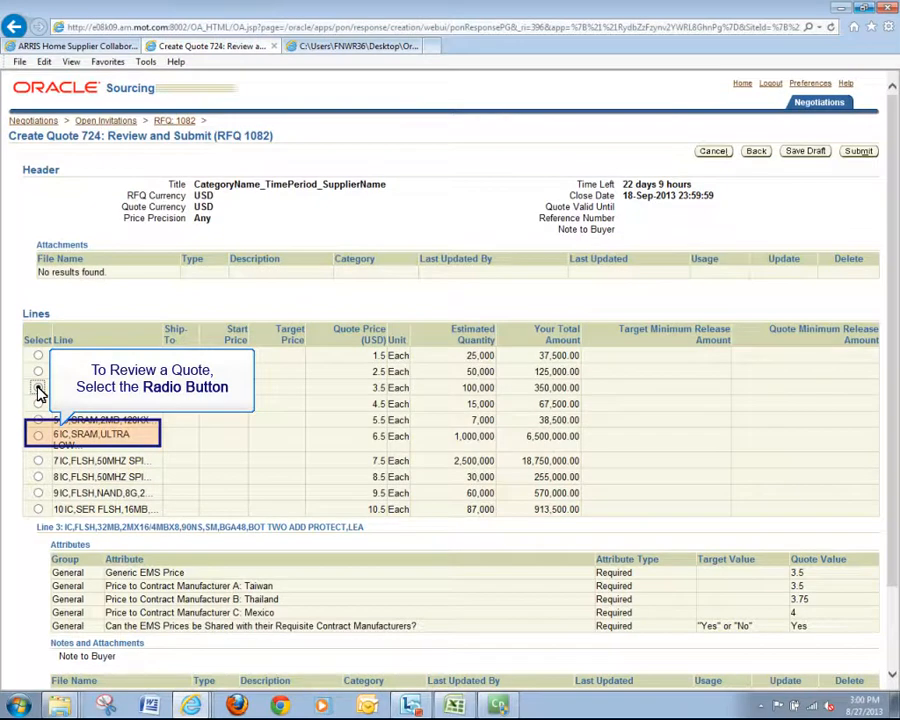
click(38, 436)
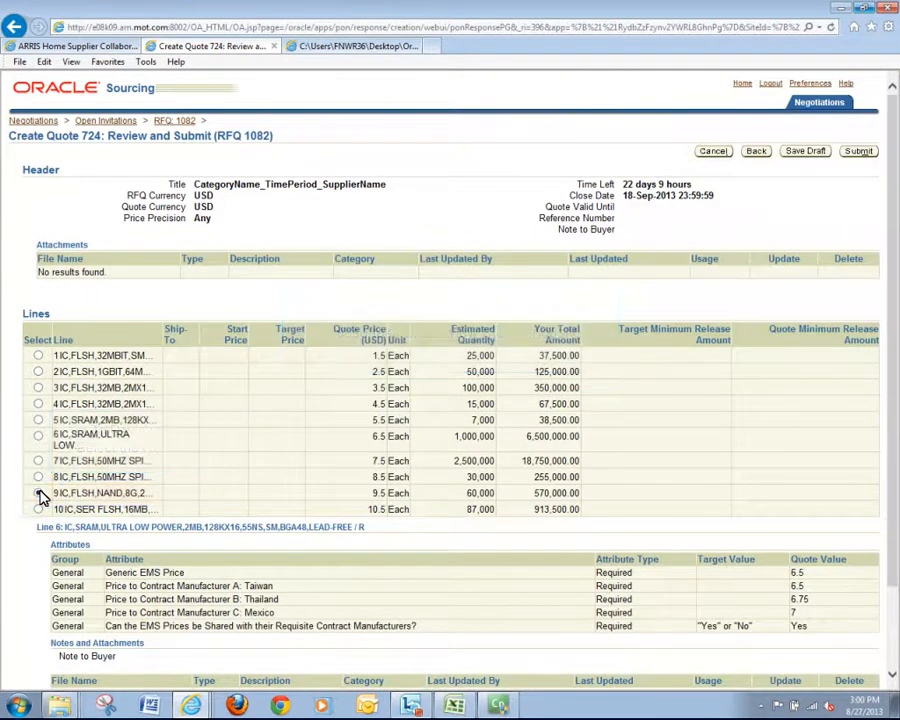
click(39, 493)
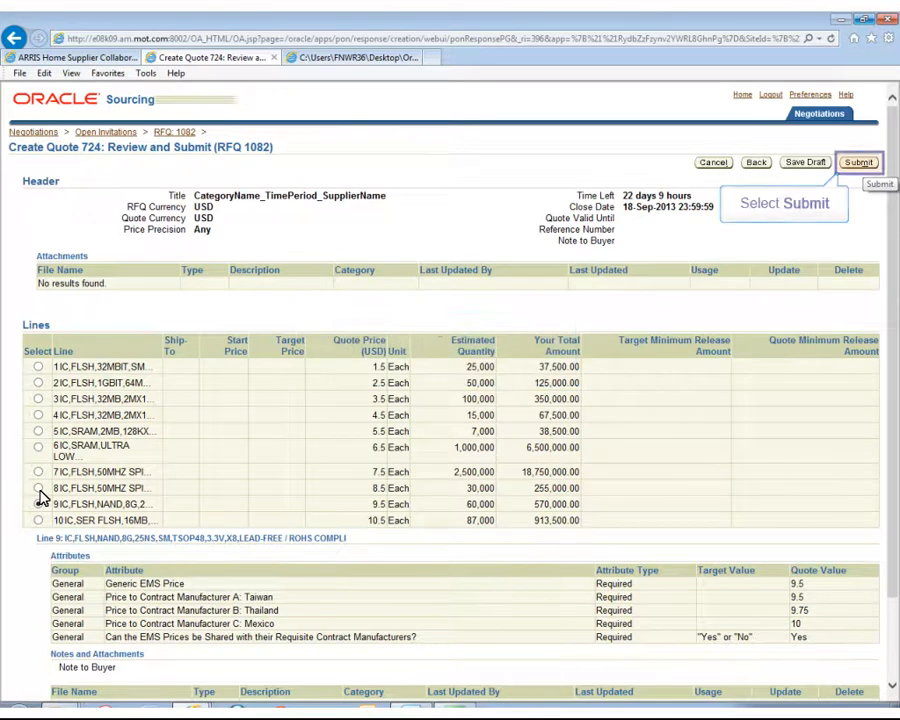
click(857, 164)
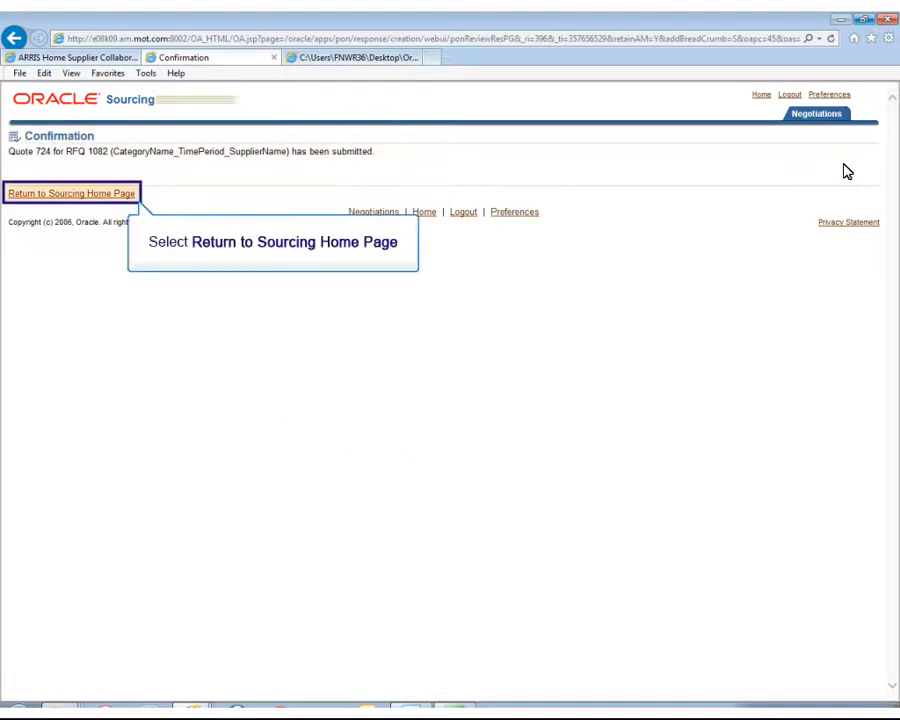
- Return to the Sourcing home page and open submitted quote 724 from the quote history of RFQ 1082
click(104, 196)
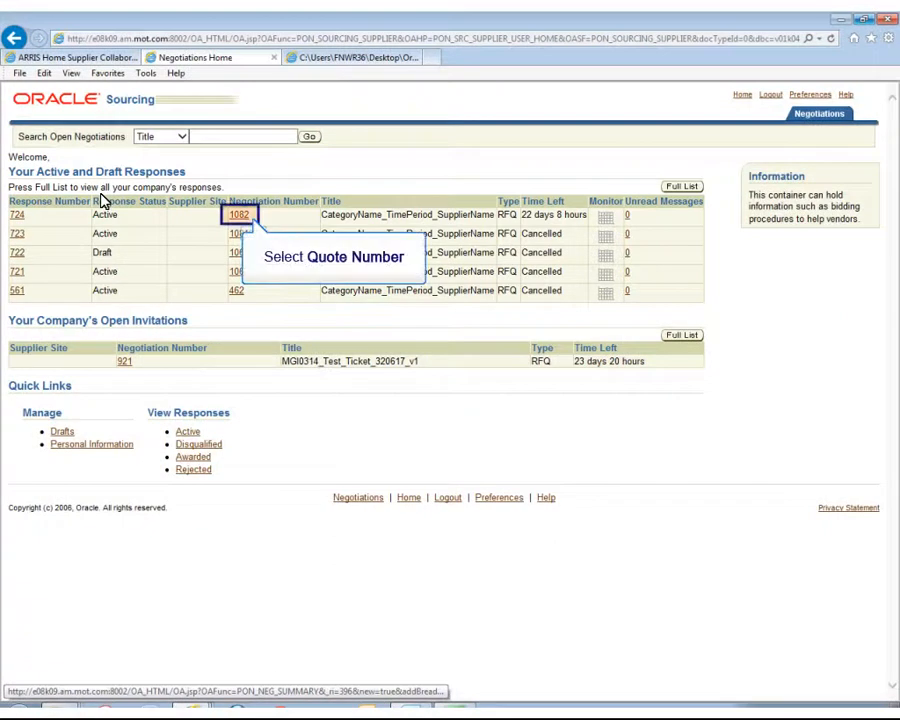
click(236, 214)
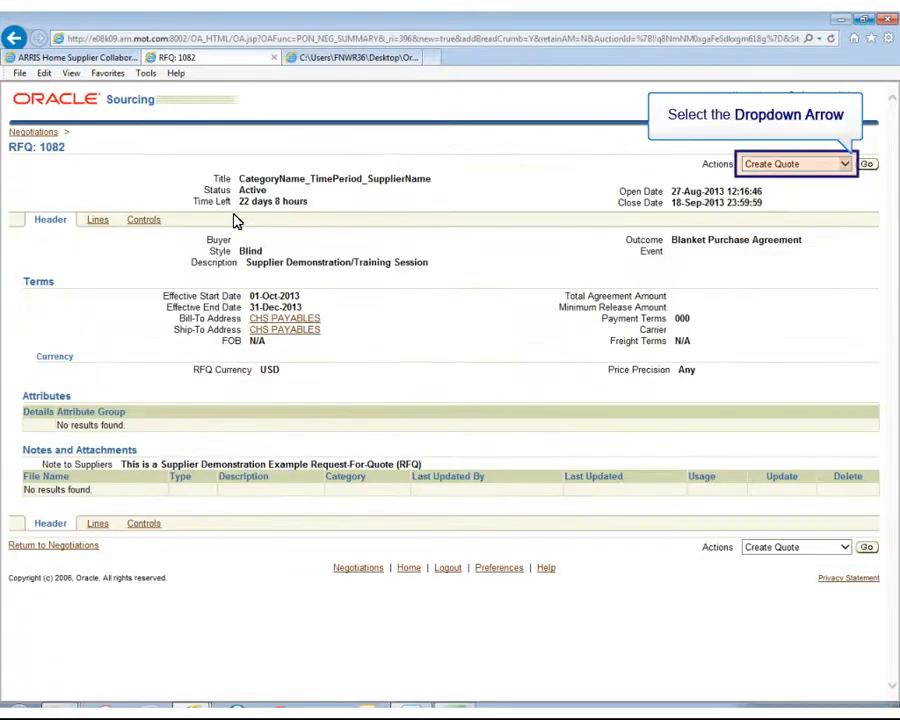
click(845, 165)
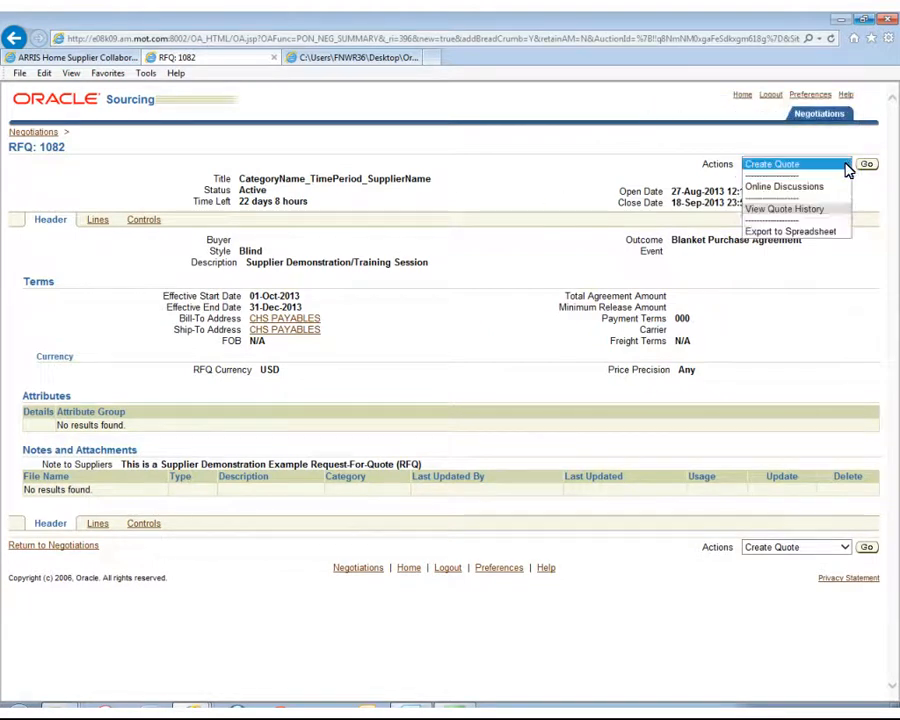
click(846, 218)
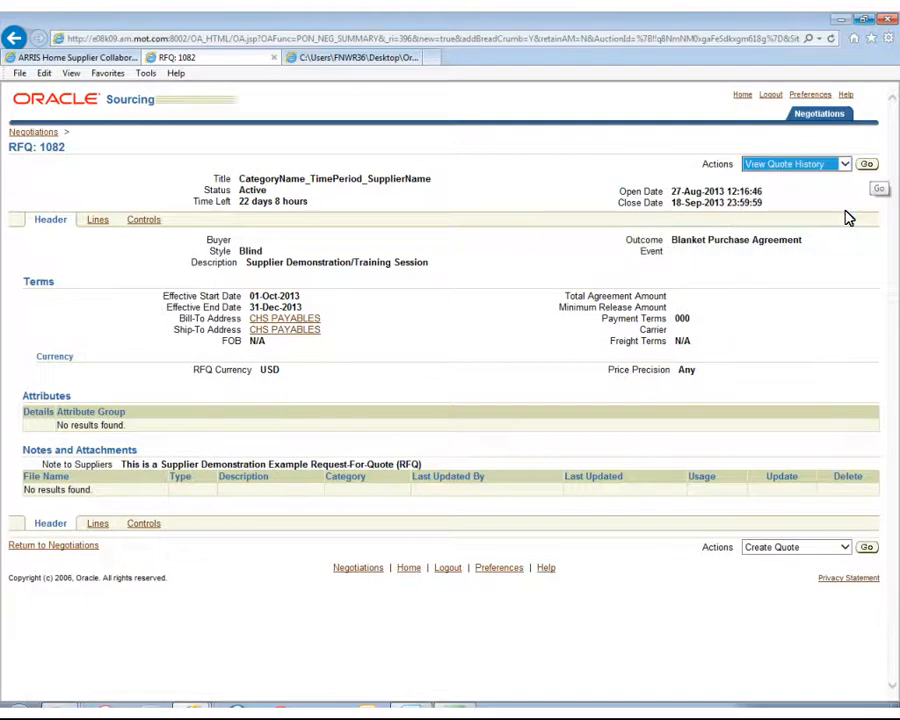
click(866, 164)
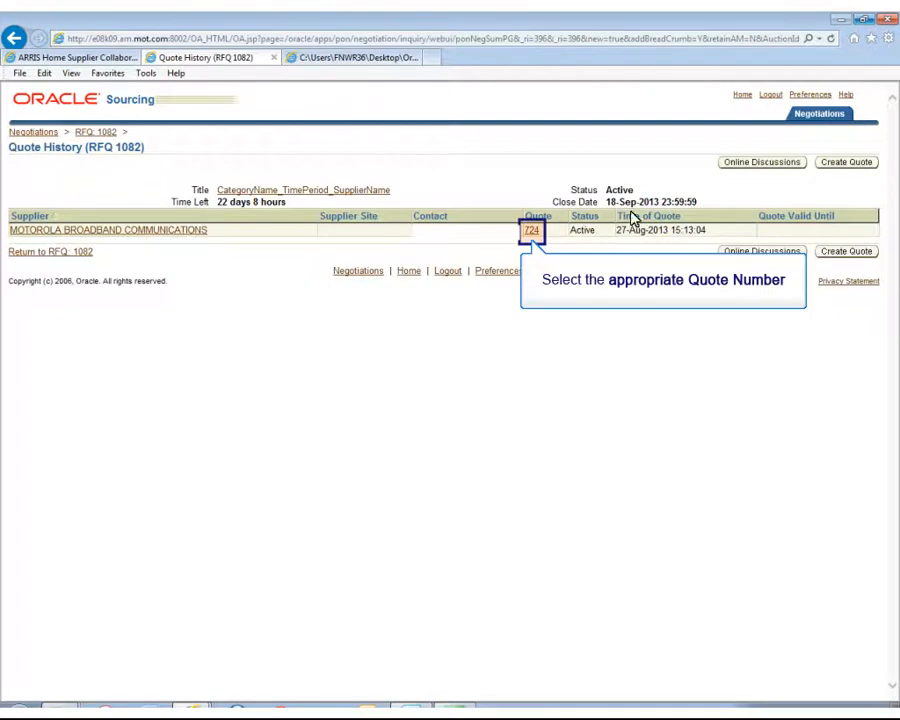
click(540, 231)
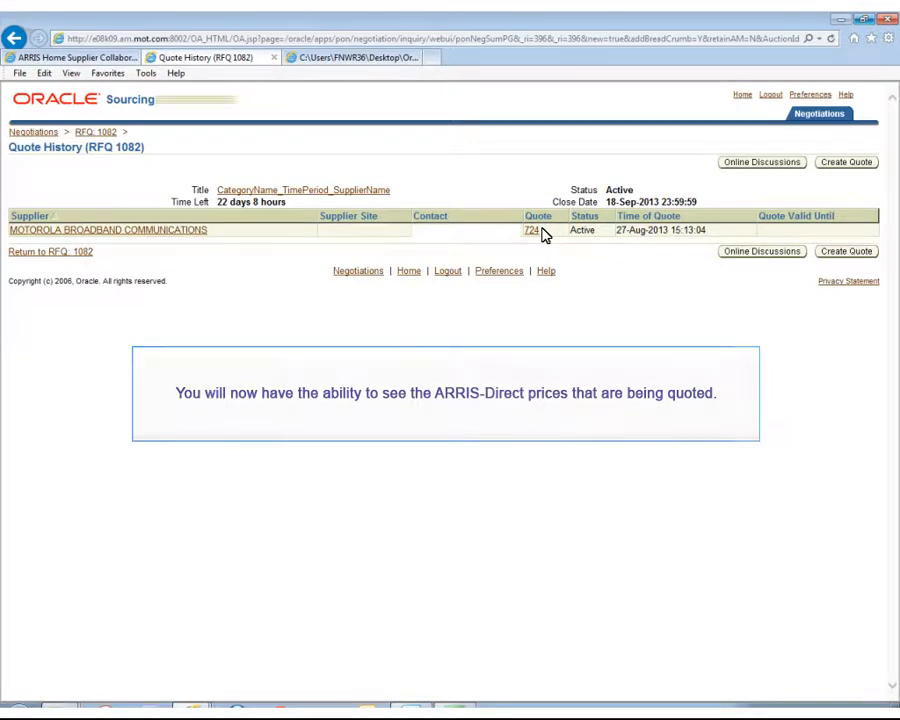
click(538, 232)
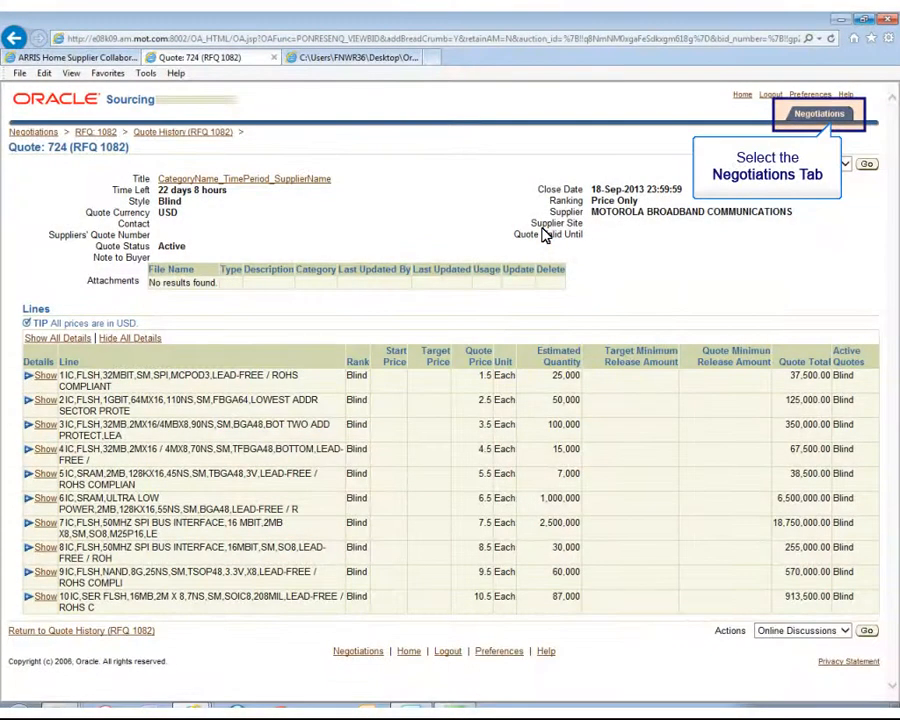
- Reopen RFQ 1082 from the negotiations list and choose the Create Quote action for a revised quote
click(795, 119)
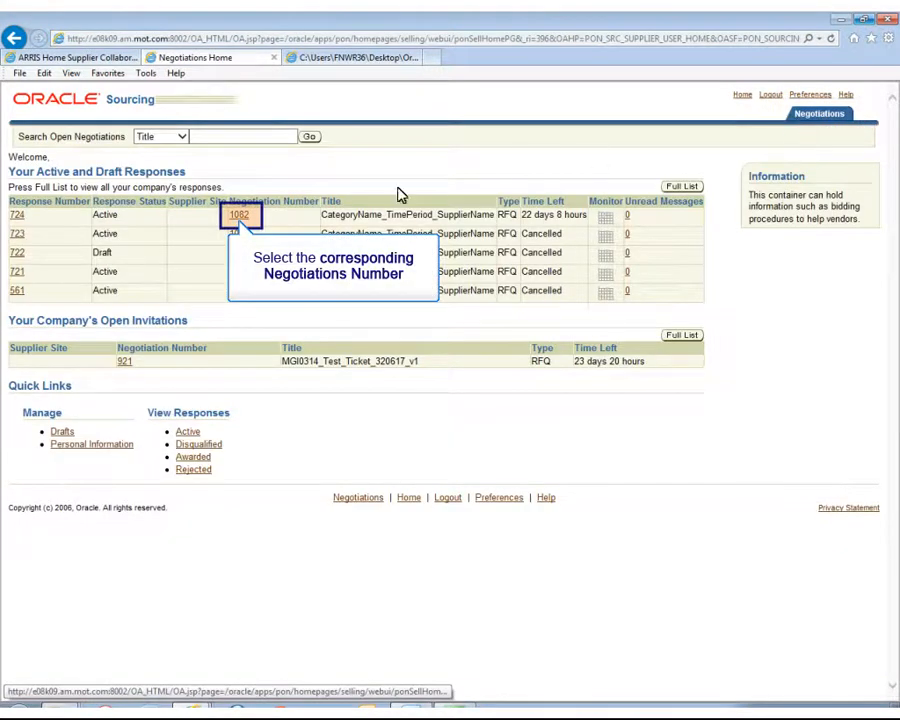
click(254, 222)
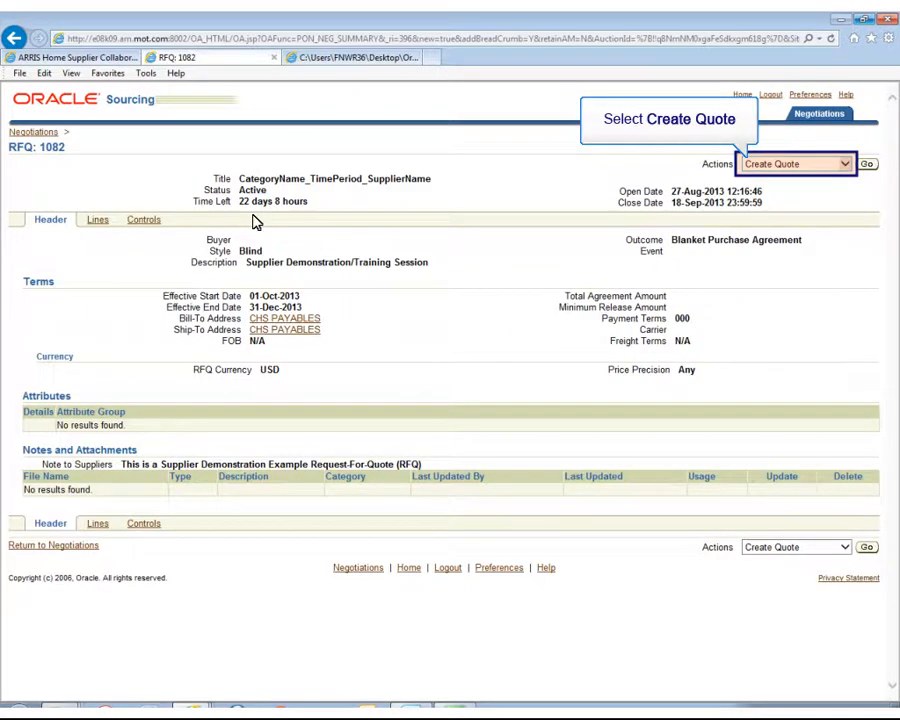
click(747, 171)
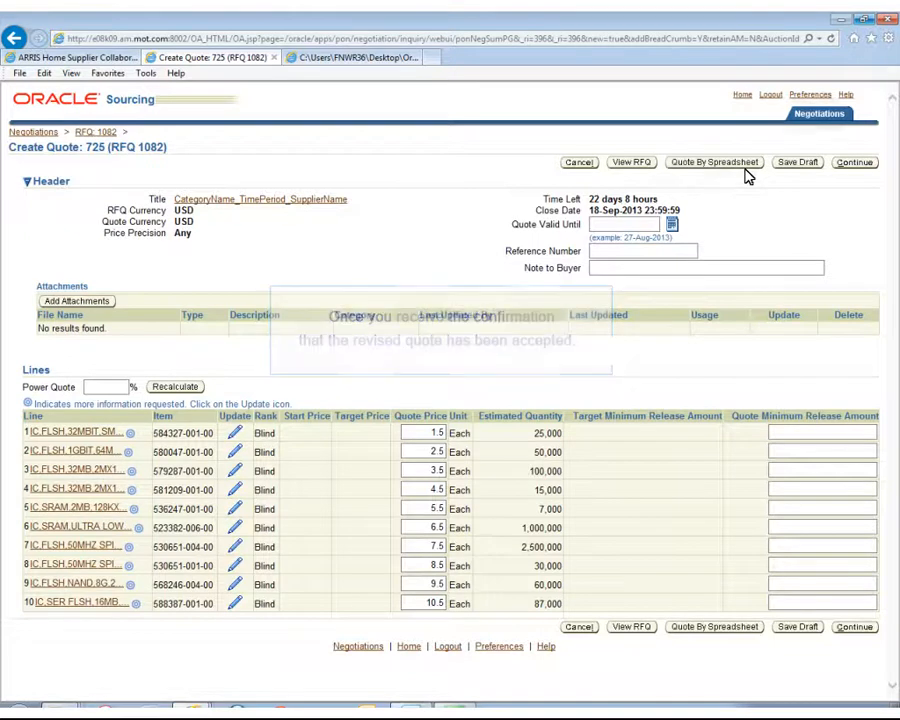
click(822, 117)
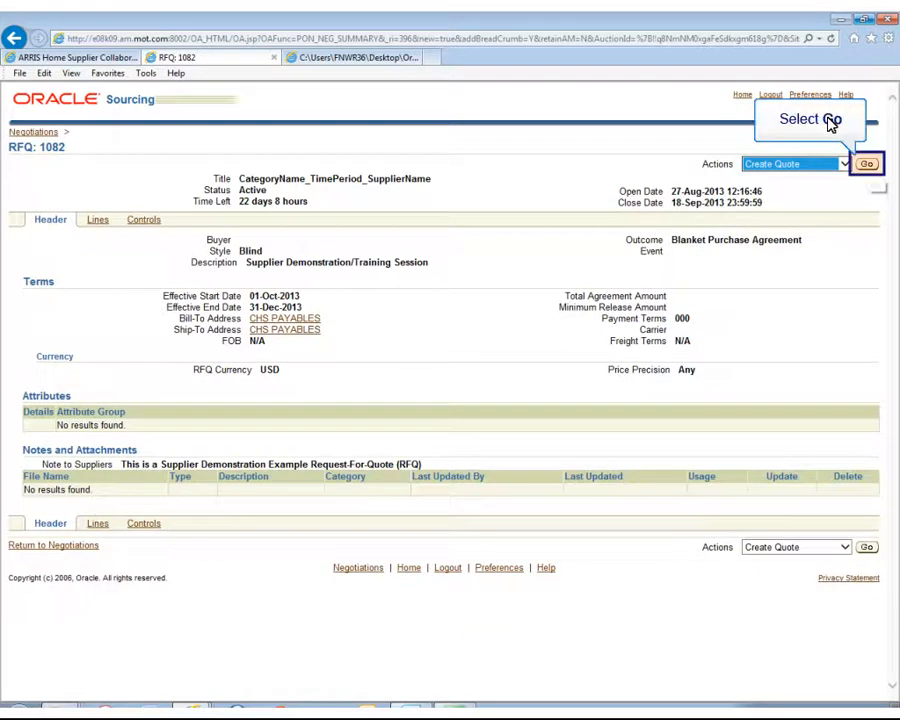